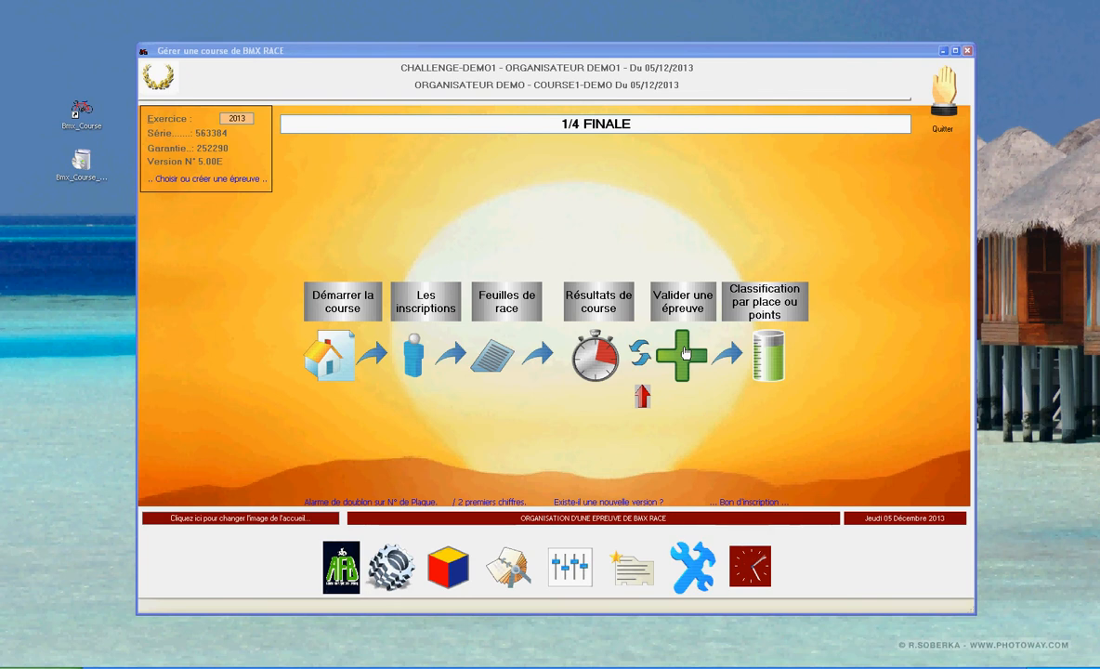
Restore the saved data of the Manche 3 stage from the race parameters and confirm the restoration
left_click(387, 569)
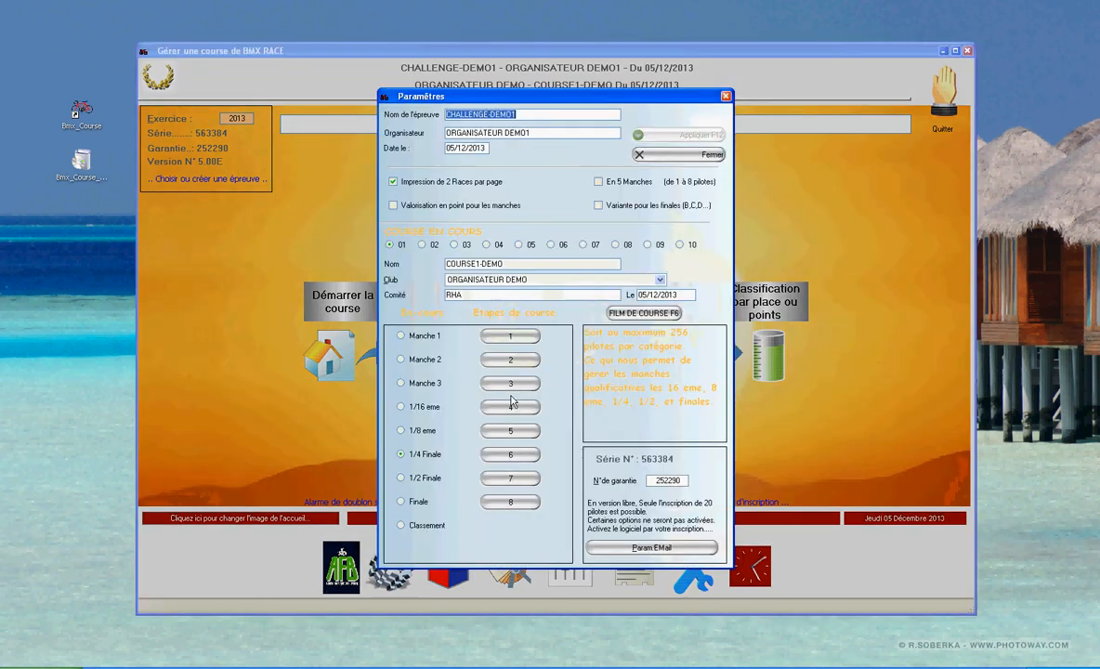
left_click(517, 382)
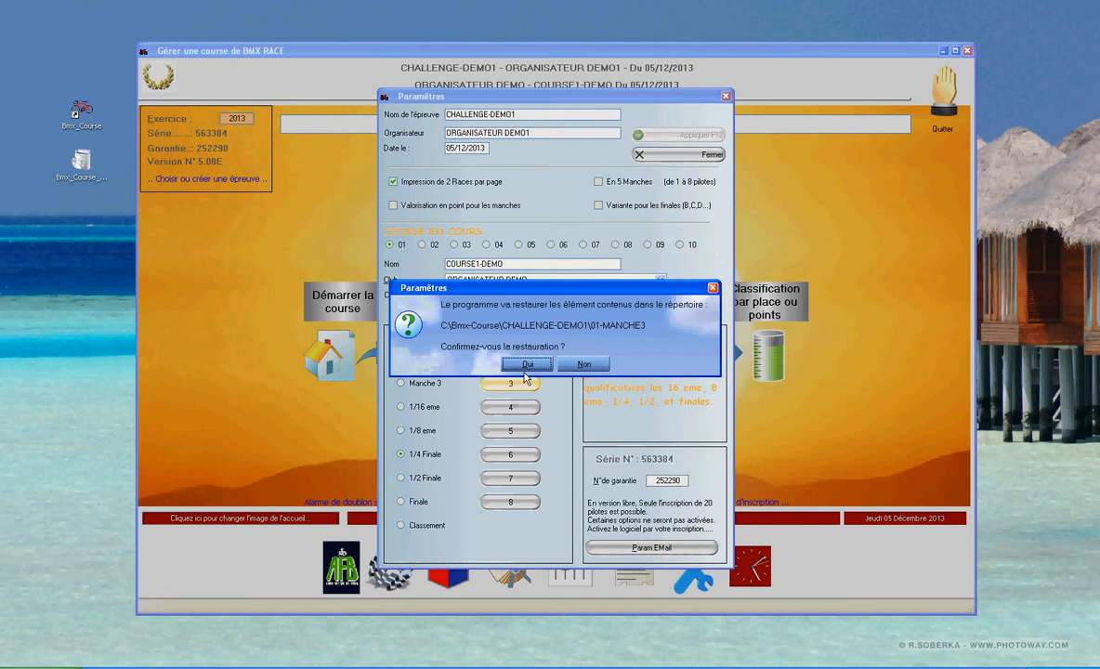
left_click(529, 366)
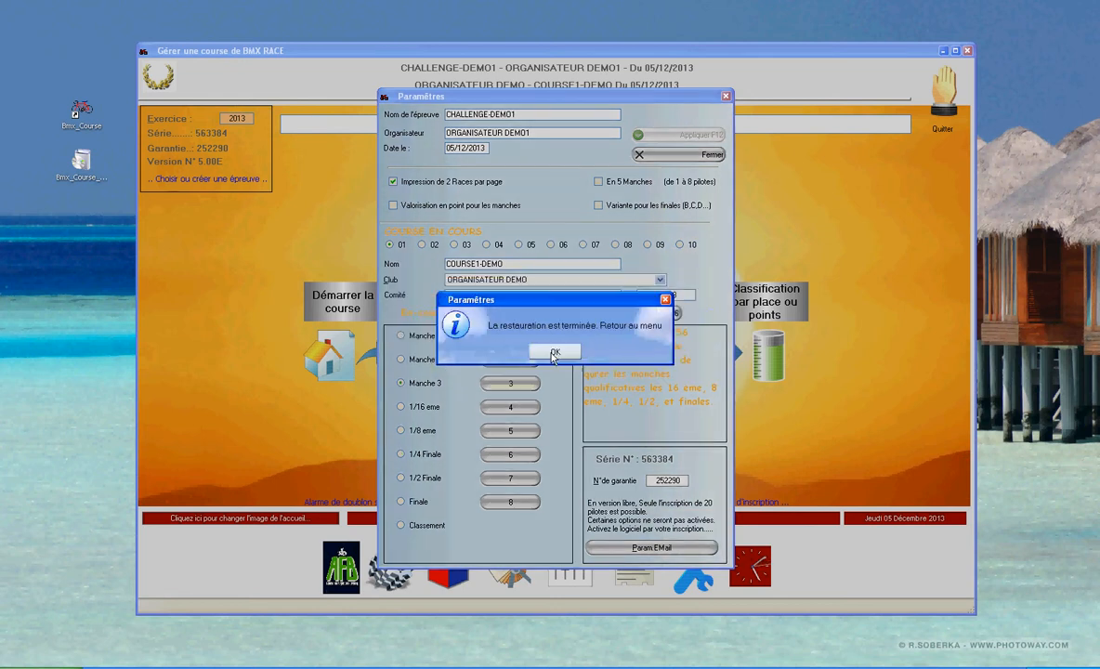
left_click(555, 352)
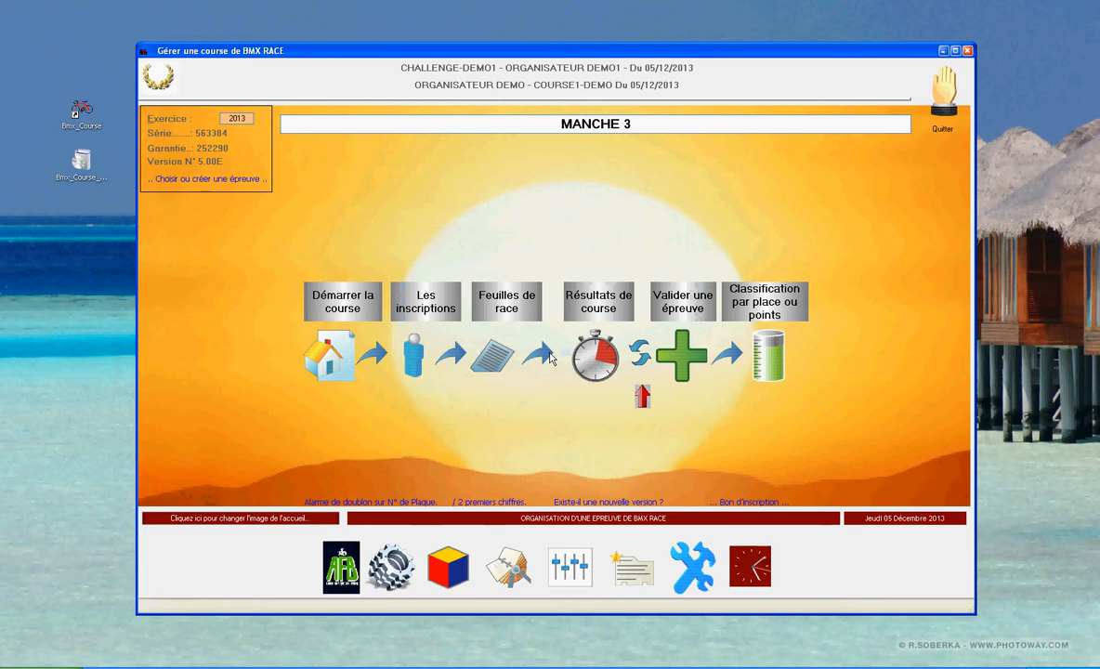
Review the recorded Manche 3 results of race 1, and close the results entry window
left_click(599, 358)
type("1")
key("Return")
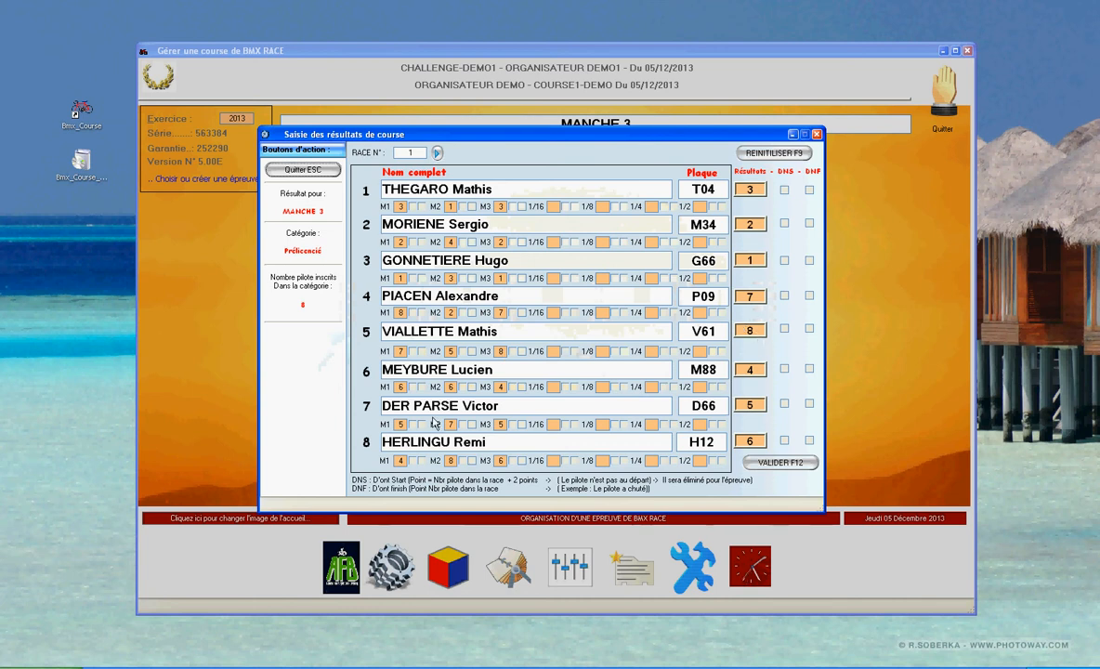
left_click(293, 170)
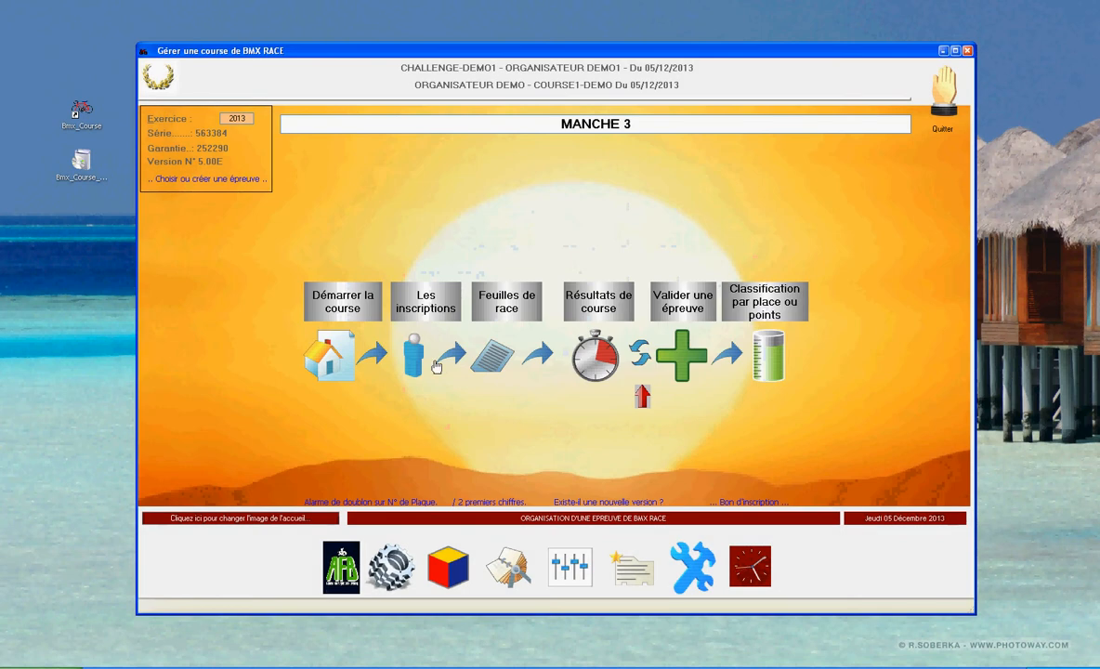
View the full-page on-screen report of duplicate plate numbers per race, and close it
left_click(392, 503)
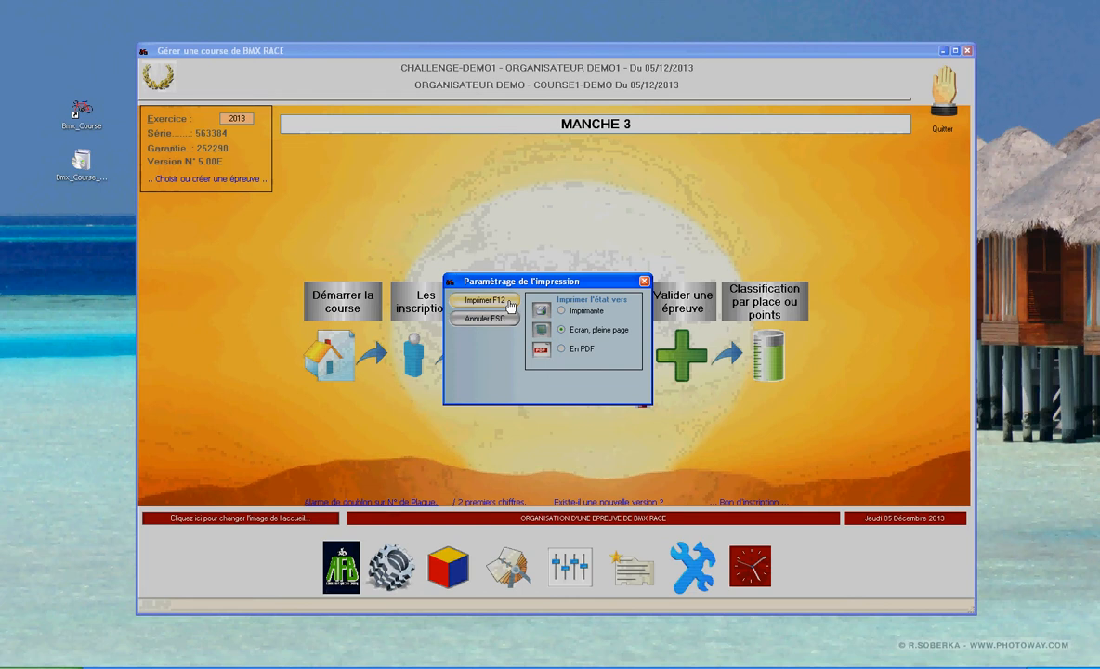
left_click(510, 307)
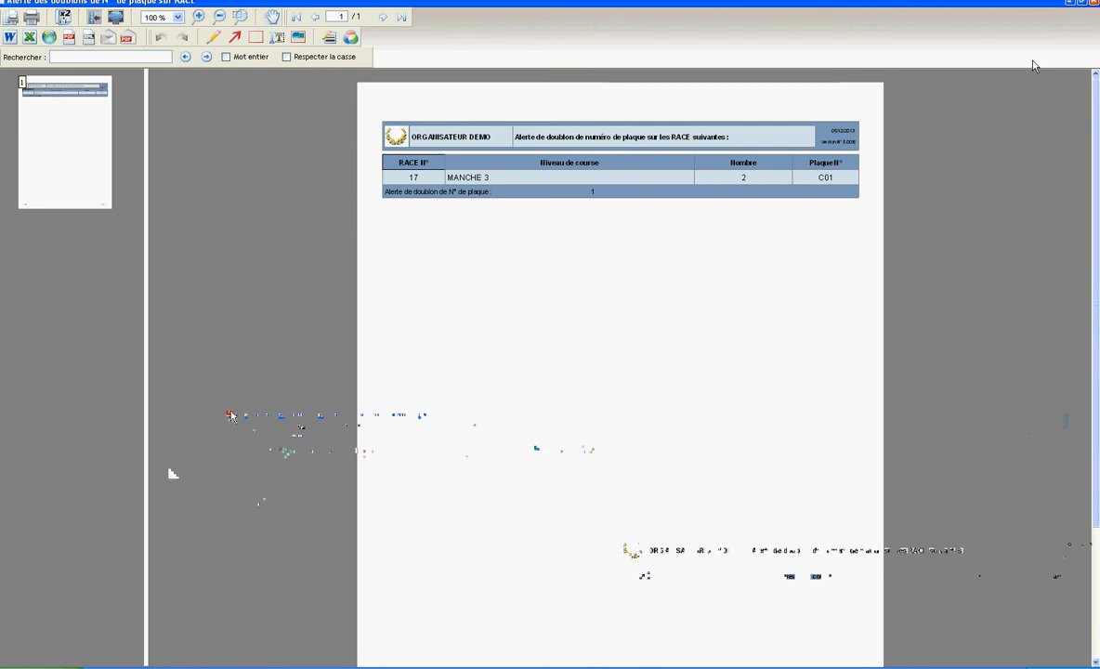
left_click(1094, 3)
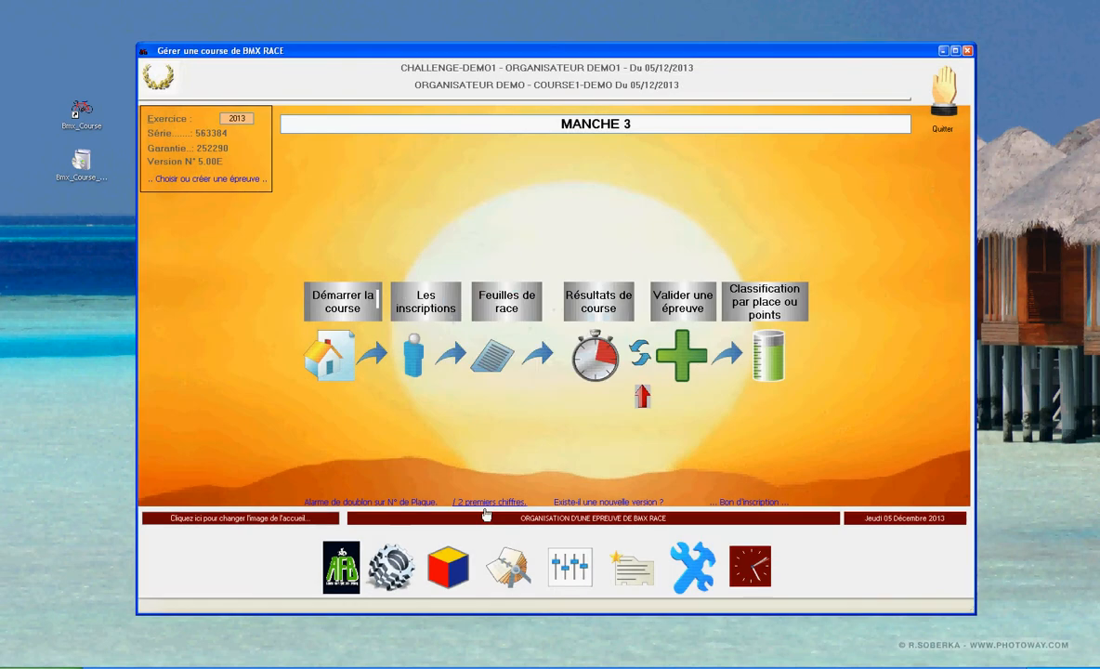
View the maximized on-screen report of duplicates on the first two plate digits per race, and close it
left_click(485, 511)
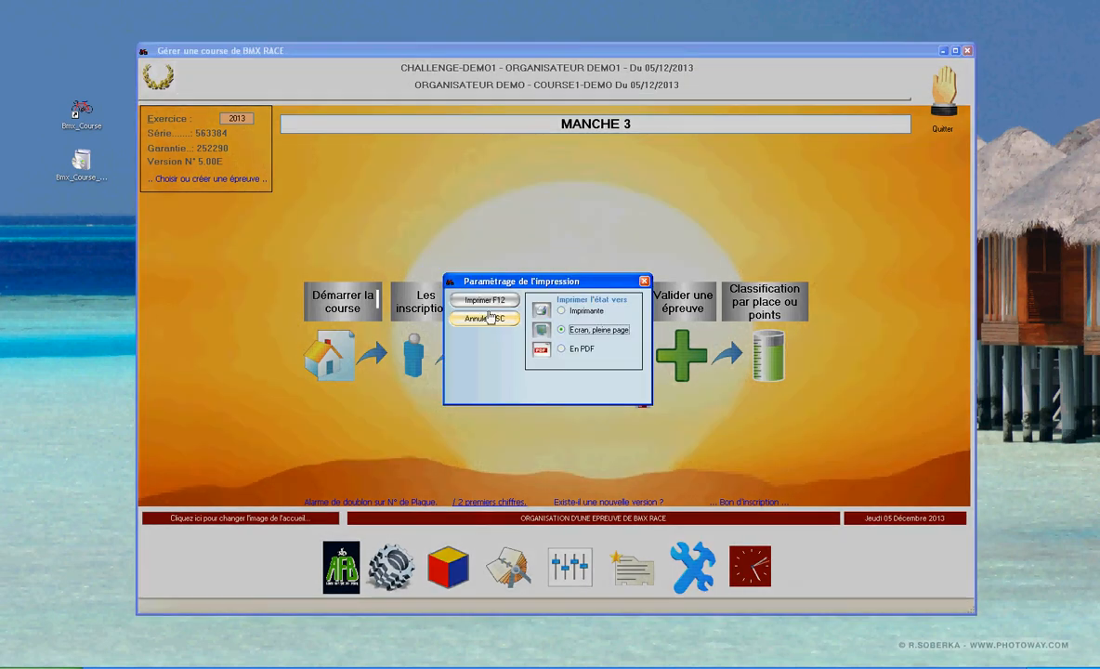
left_click(495, 302)
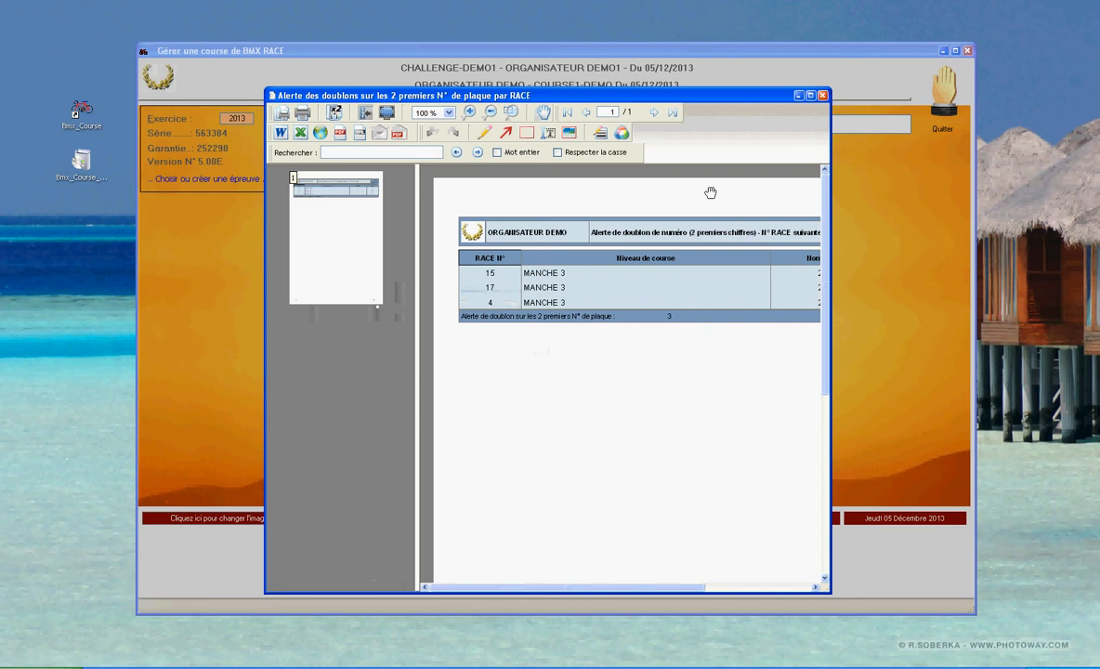
left_click(810, 96)
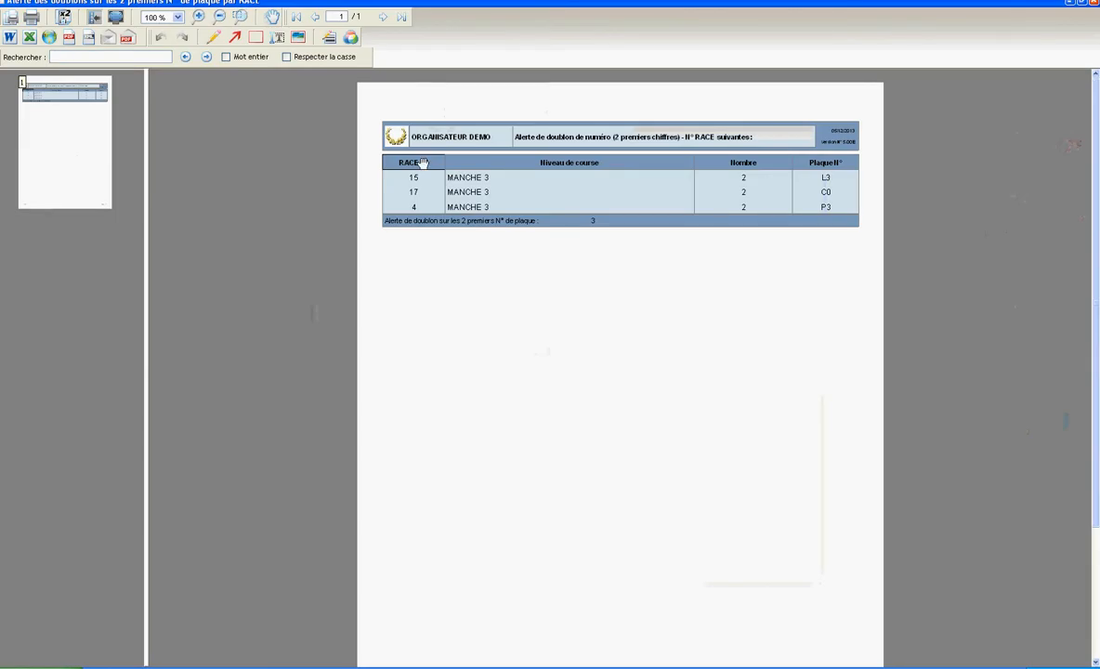
left_click_drag(423, 162, 653, 601)
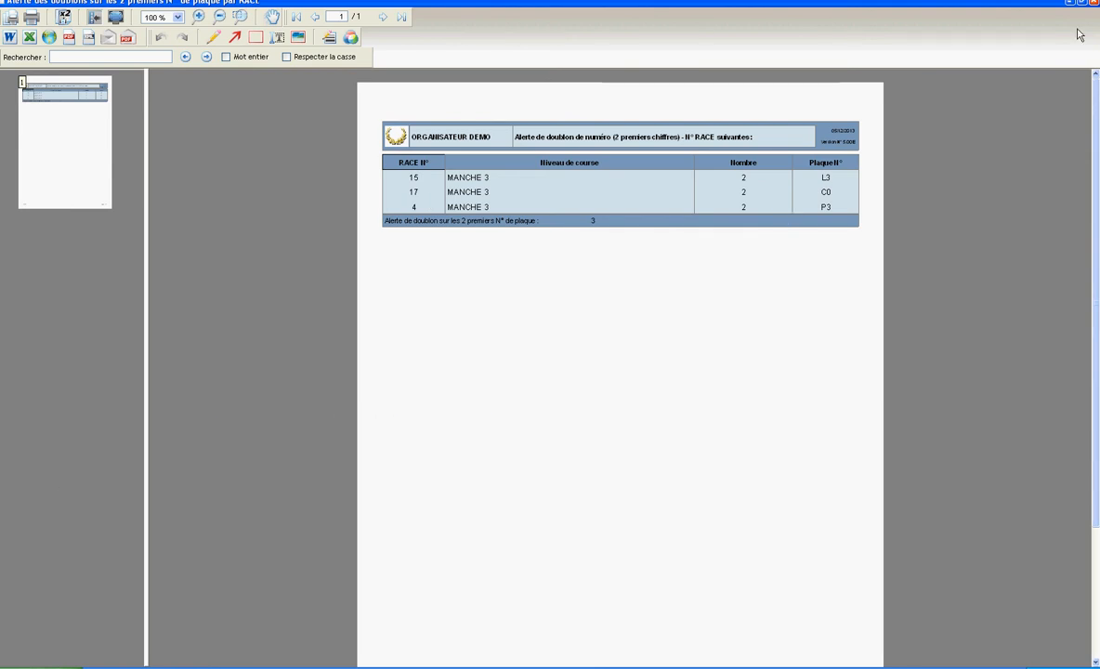
left_click(1094, 3)
key("Escape")
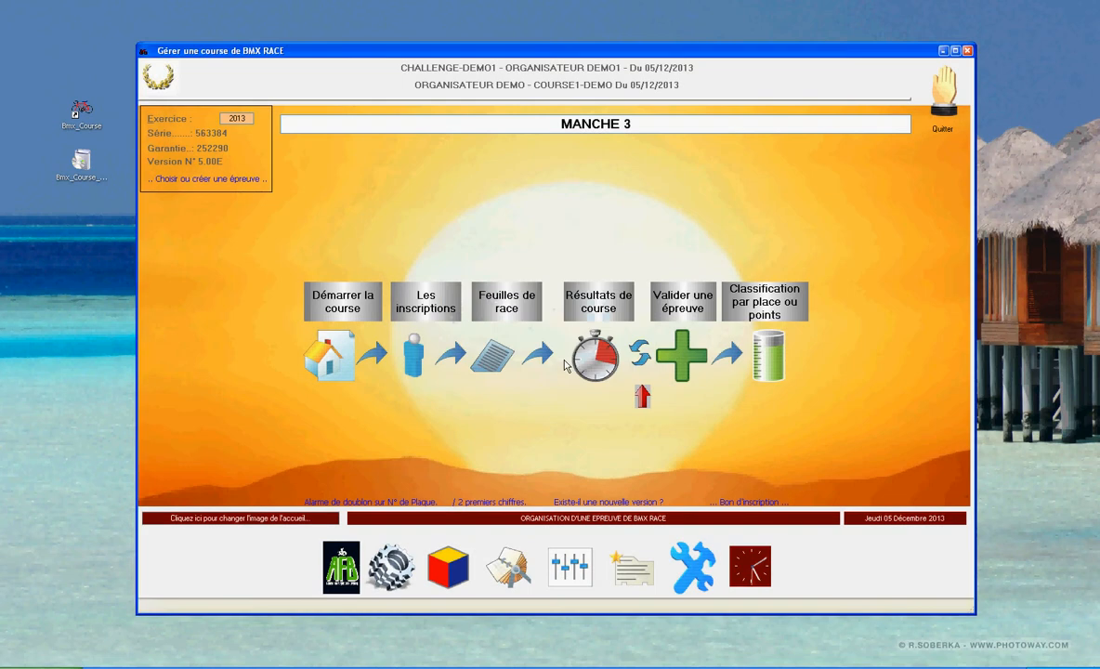
Validate the Manche 3 stage and confirm the move to the next stage
left_click(662, 360)
key("F12")
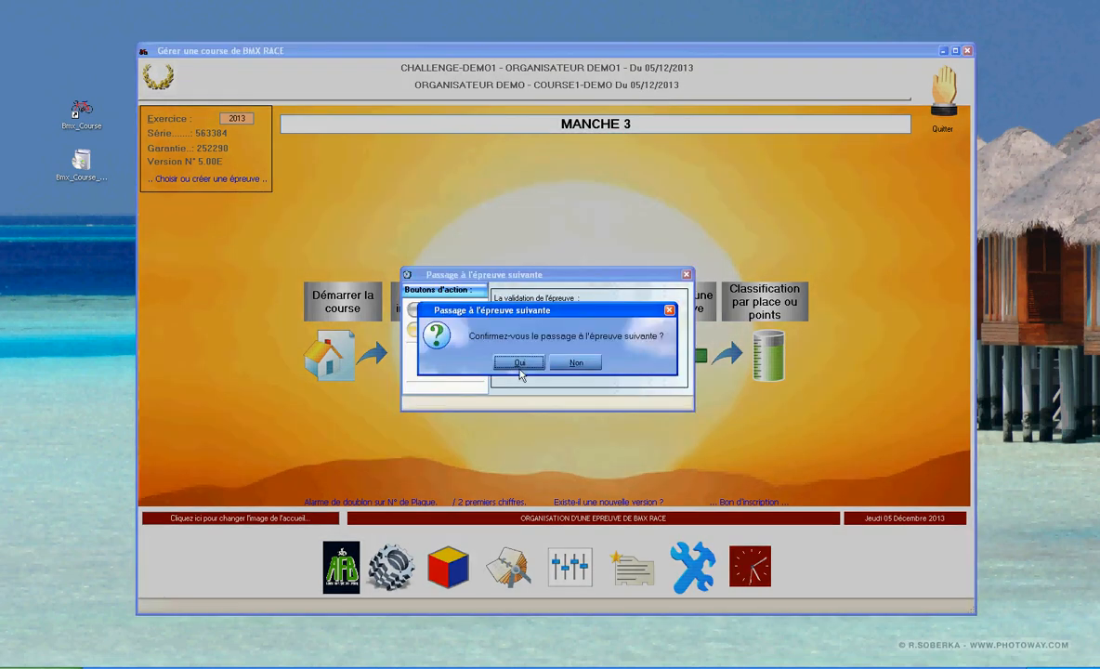
left_click(521, 363)
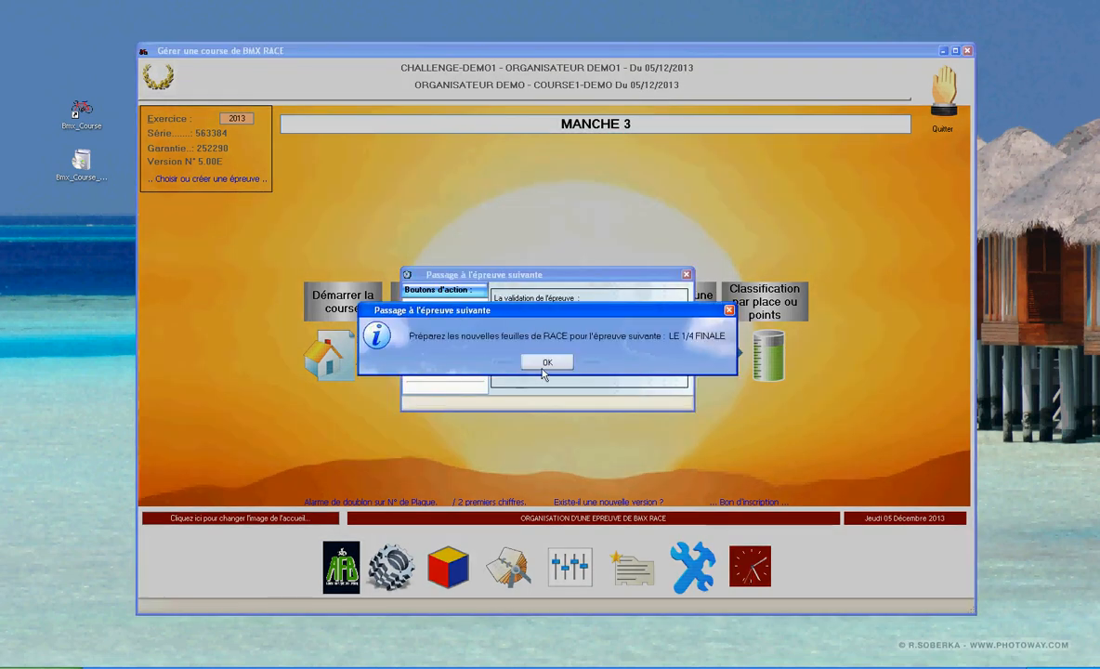
left_click(545, 365)
Generate the race sheets for the 1/4 finale, preview them on screen, and close the preview and print settings
key("F12")
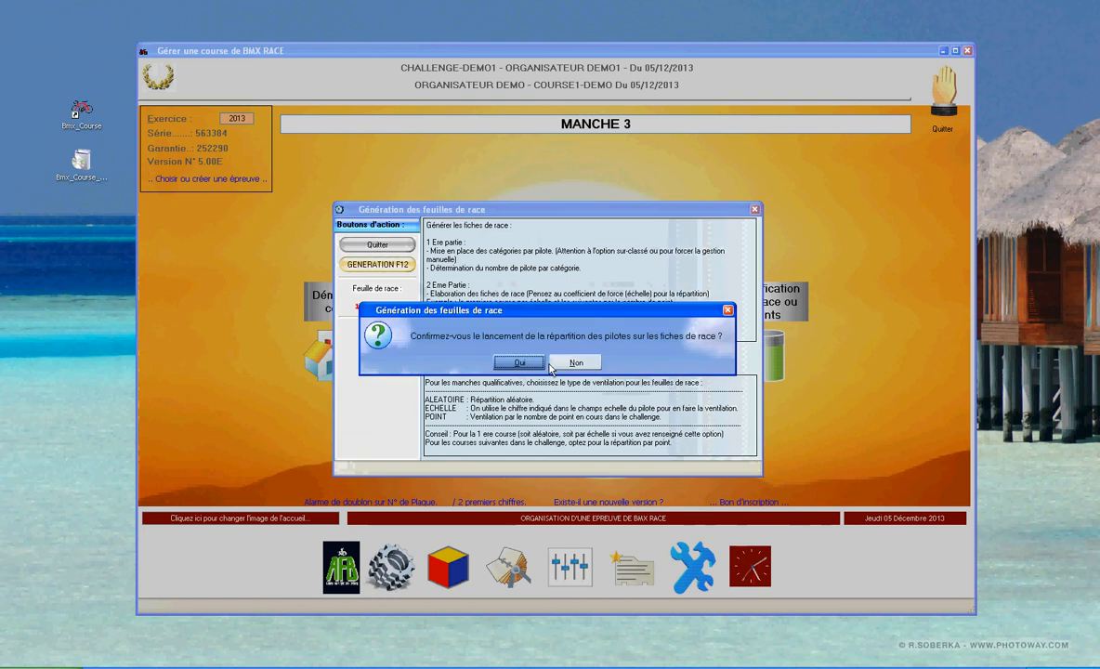
left_click(544, 363)
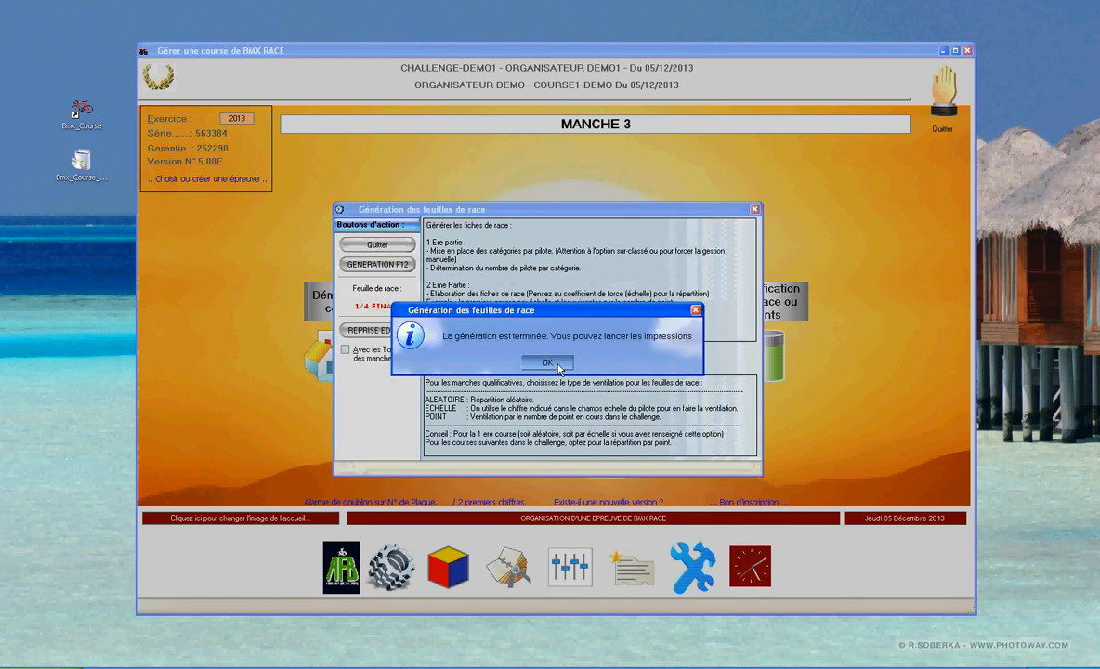
left_click(549, 363)
left_click(482, 303)
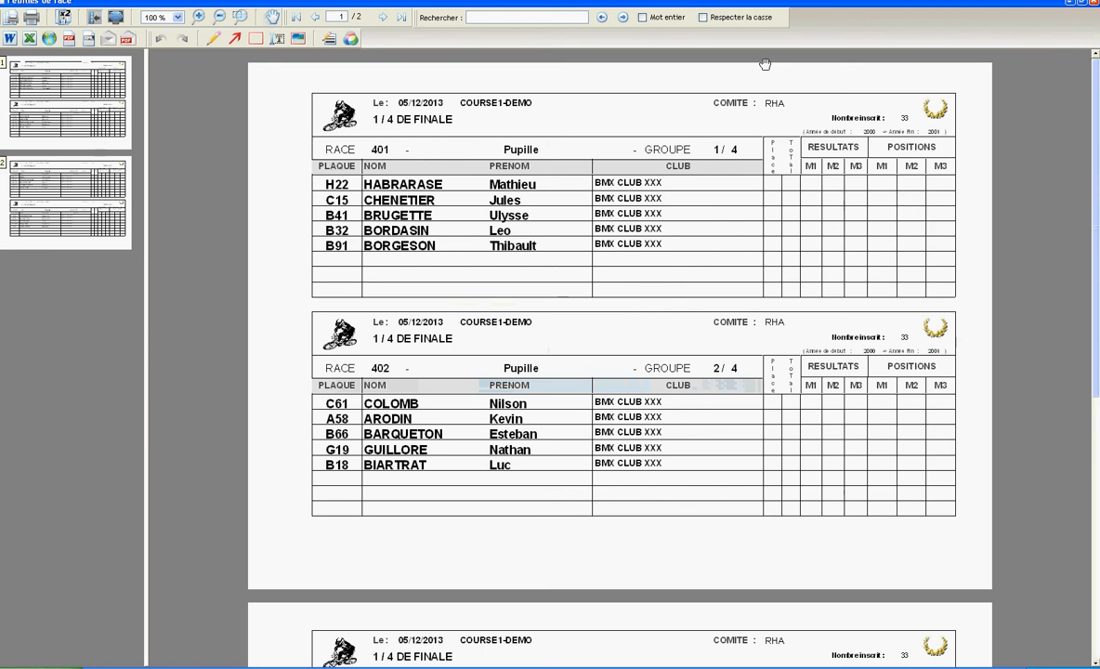
left_click(1095, 4)
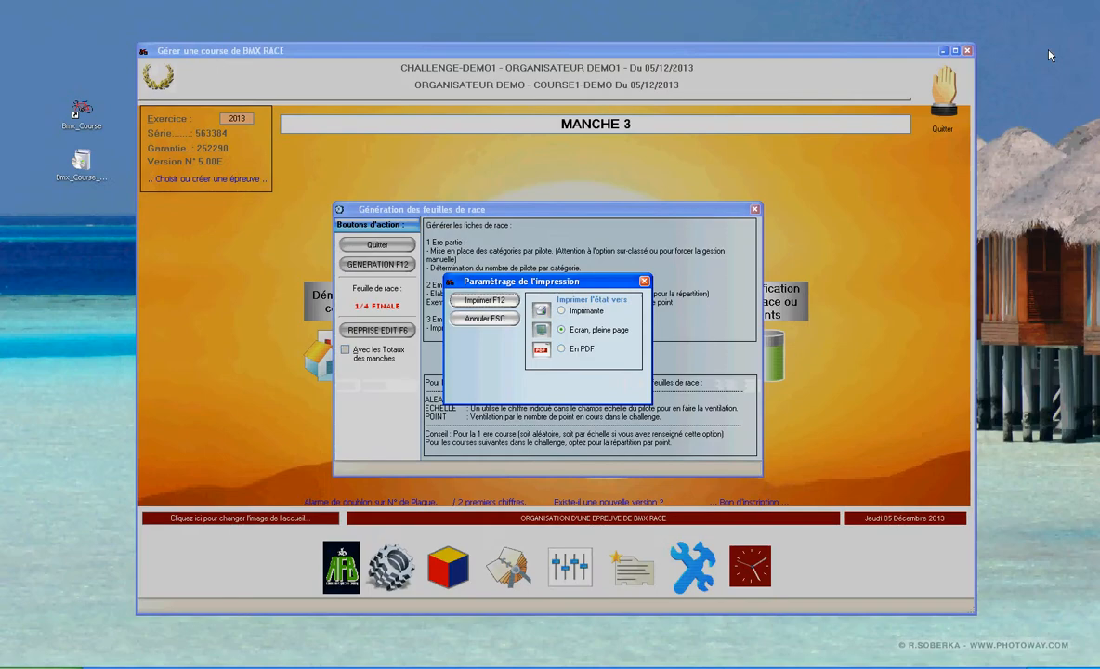
left_click(485, 318)
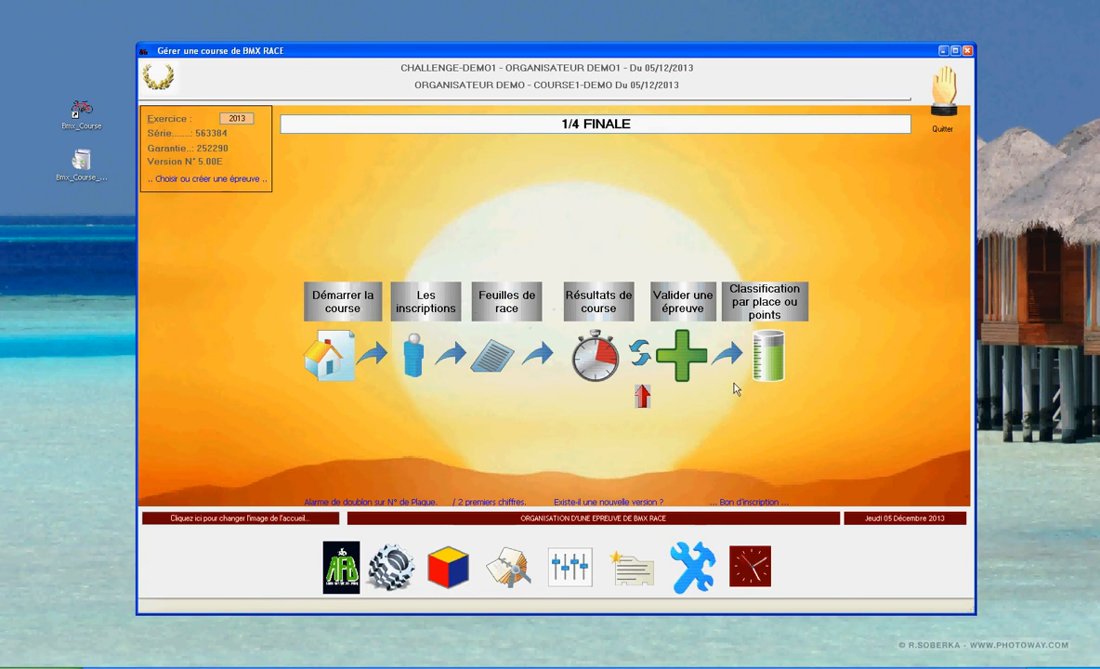
Try to validate the 1/4 finale before its race results are entered
left_click(681, 355)
left_click(437, 330)
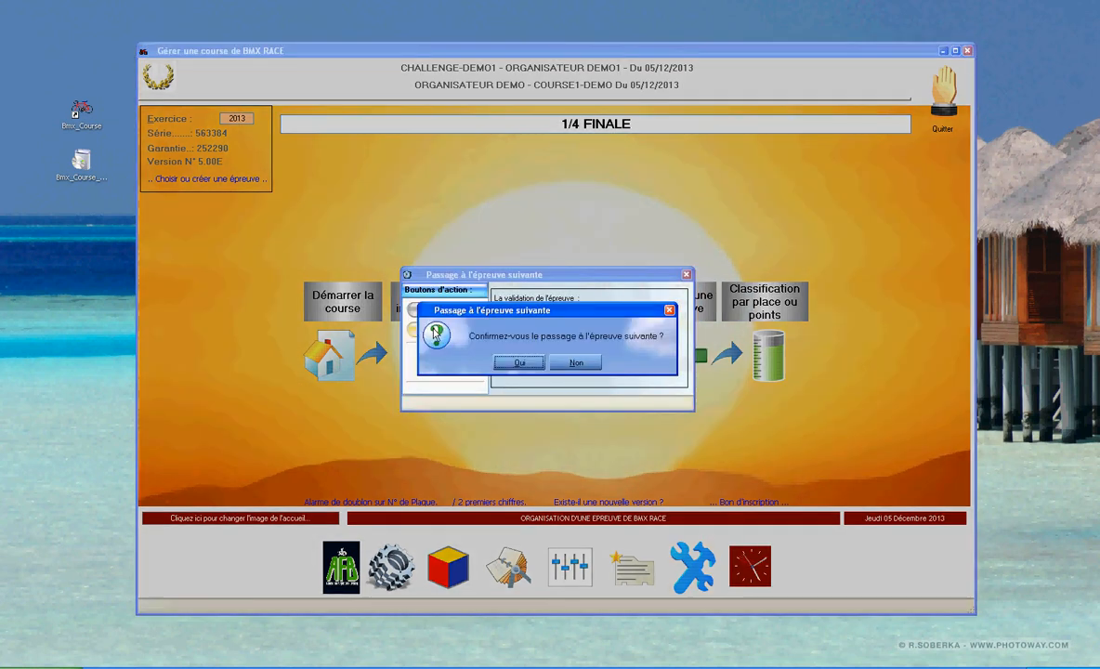
left_click(519, 362)
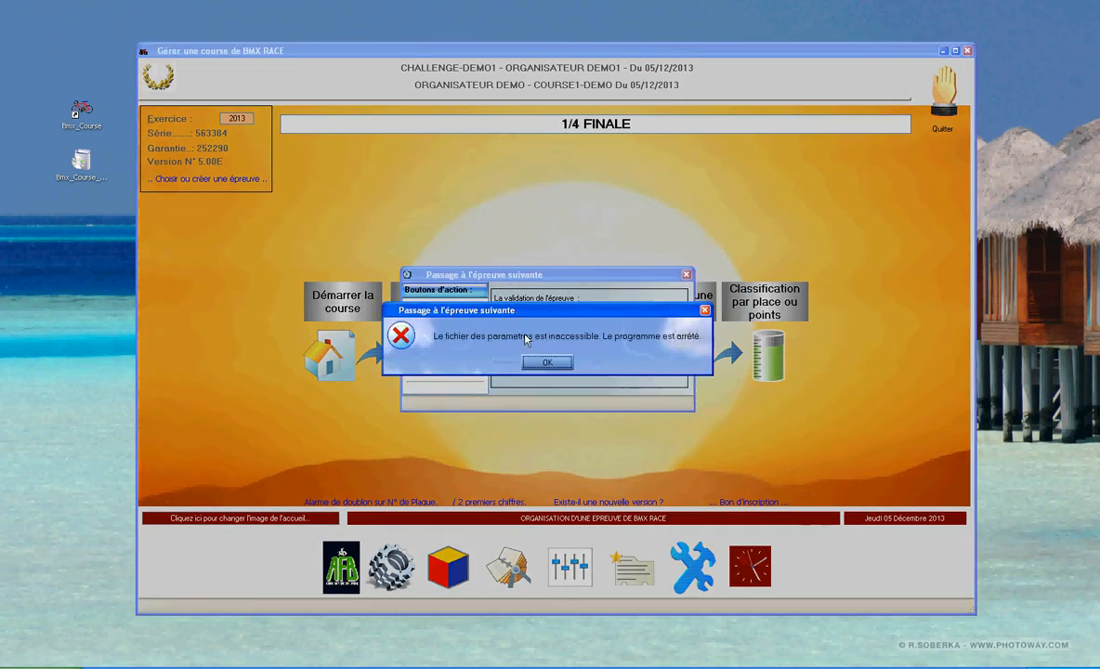
left_click(546, 362)
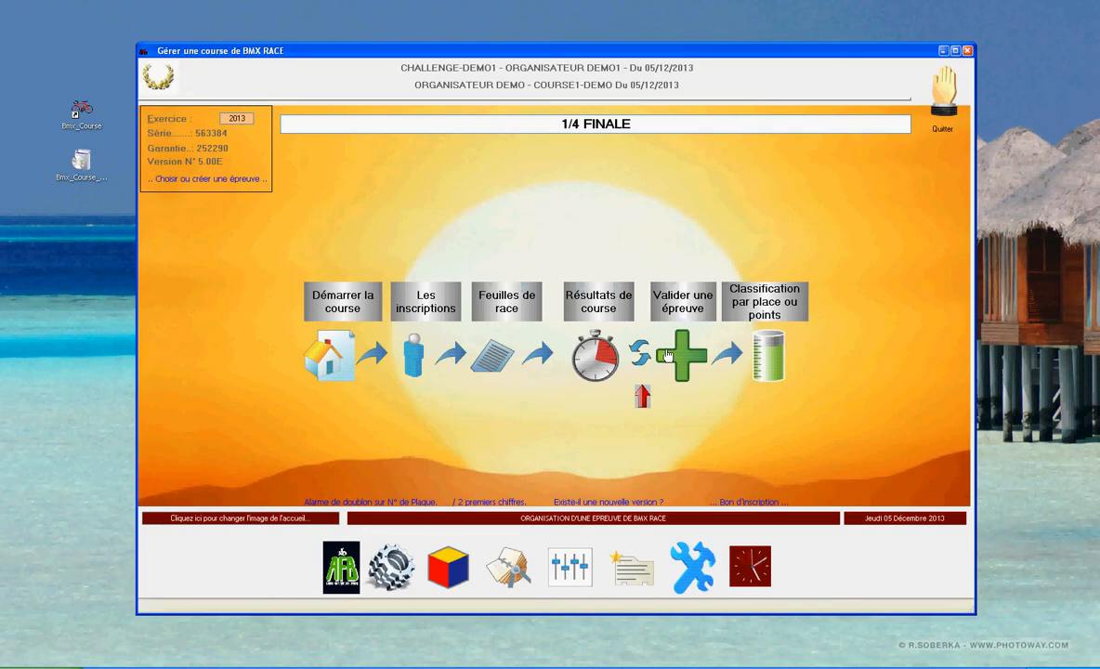
Open race 401 of the 1/4 finale, enter the finishing places of its five riders, and validate the results
left_click(600, 354)
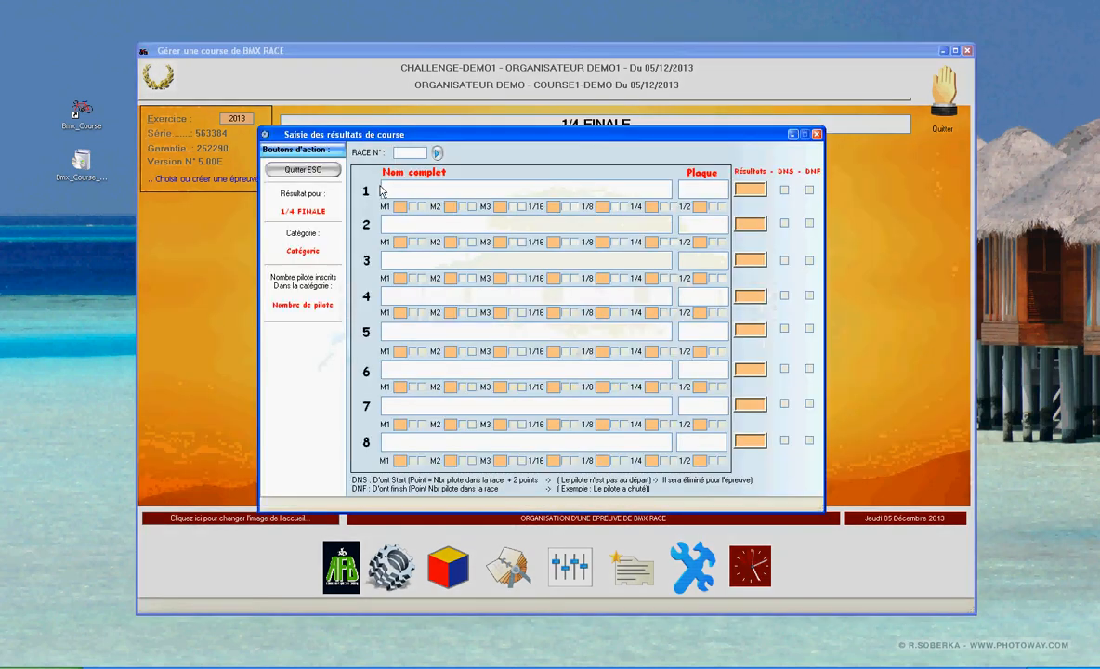
type("401")
key("Return")
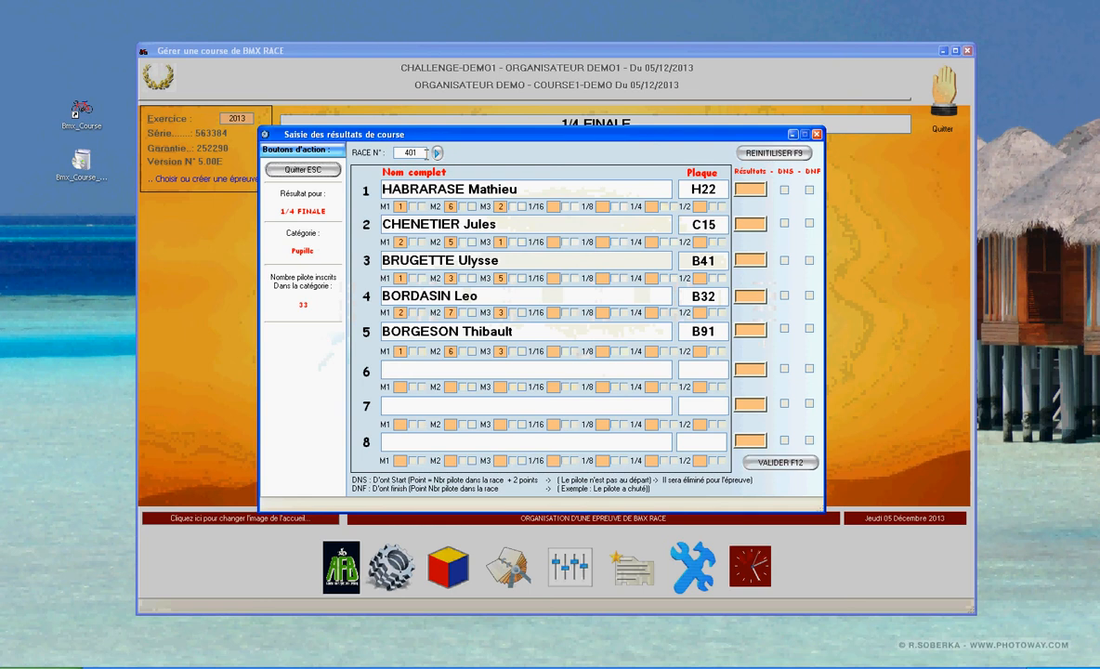
type("1")
type("2")
left_click(747, 260)
left_click(749, 297)
left_click(751, 332)
key("F12")
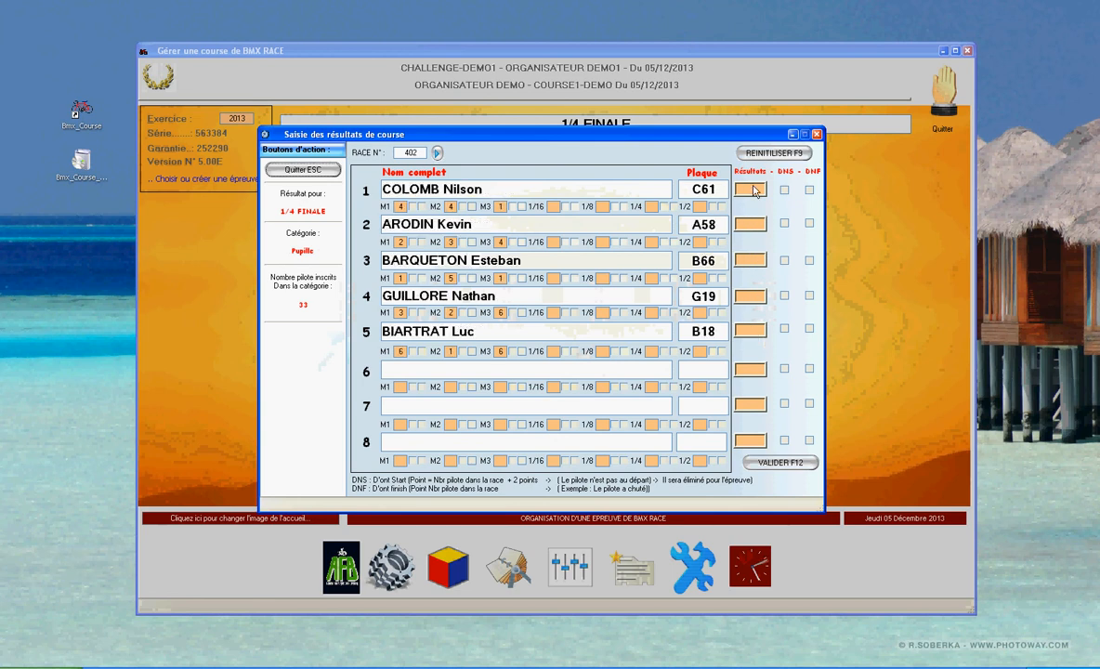
Record the race 402 finishing order as plates A58, C61, B66, G19 and B18, and validate it
left_click(746, 226)
left_click(750, 189)
left_click(748, 262)
left_click(750, 296)
left_click(752, 331)
key("F12")
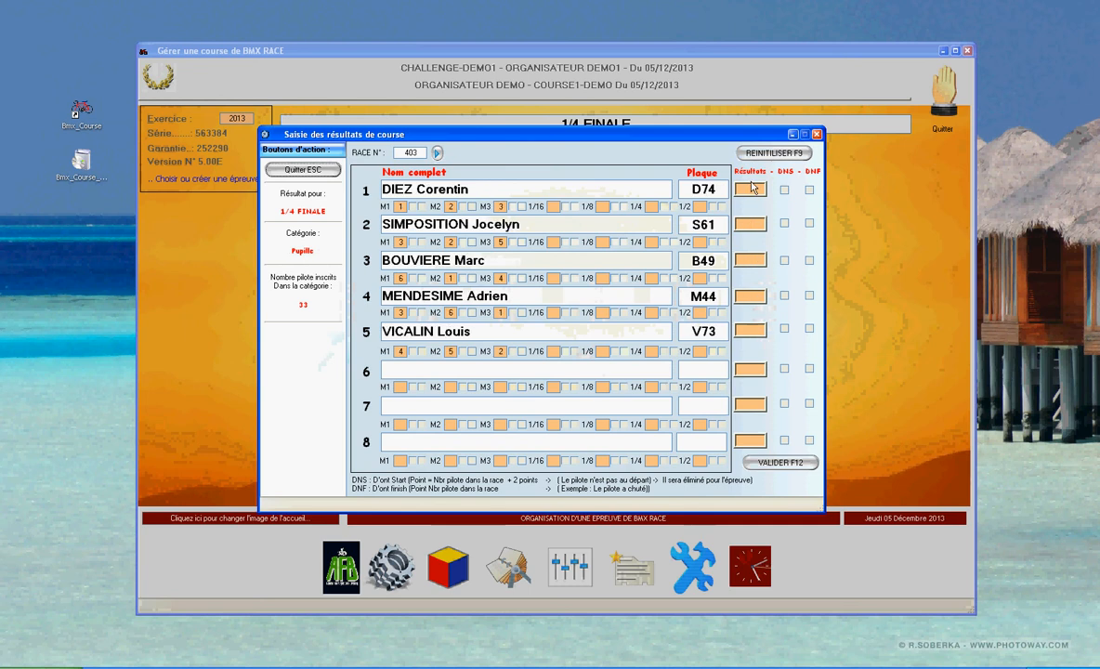
Record the race 403 finishing order as plates D74, M44, B49, V73 and S61, and validate it
left_click(752, 188)
left_click(751, 297)
left_click(751, 263)
left_click(751, 329)
left_click(751, 224)
Record the race 404 finishing order as plates F37, P37, G94, L41 and P05, and leave results entry
left_click(751, 330)
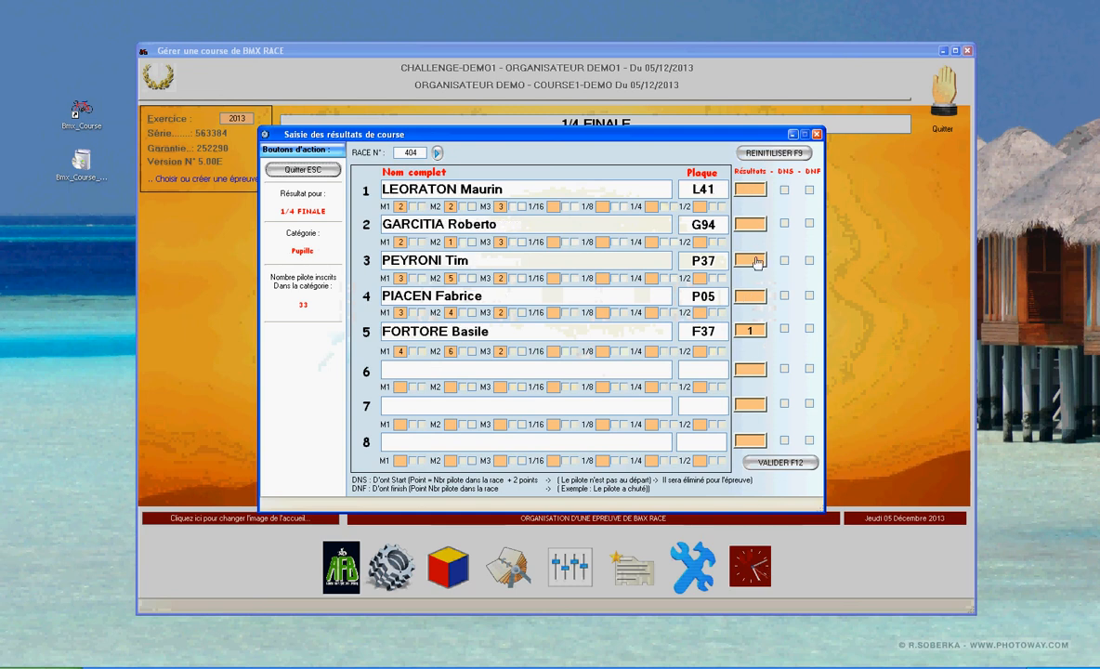
left_click(754, 262)
left_click(751, 224)
left_click(756, 191)
left_click(758, 297)
left_click(312, 177)
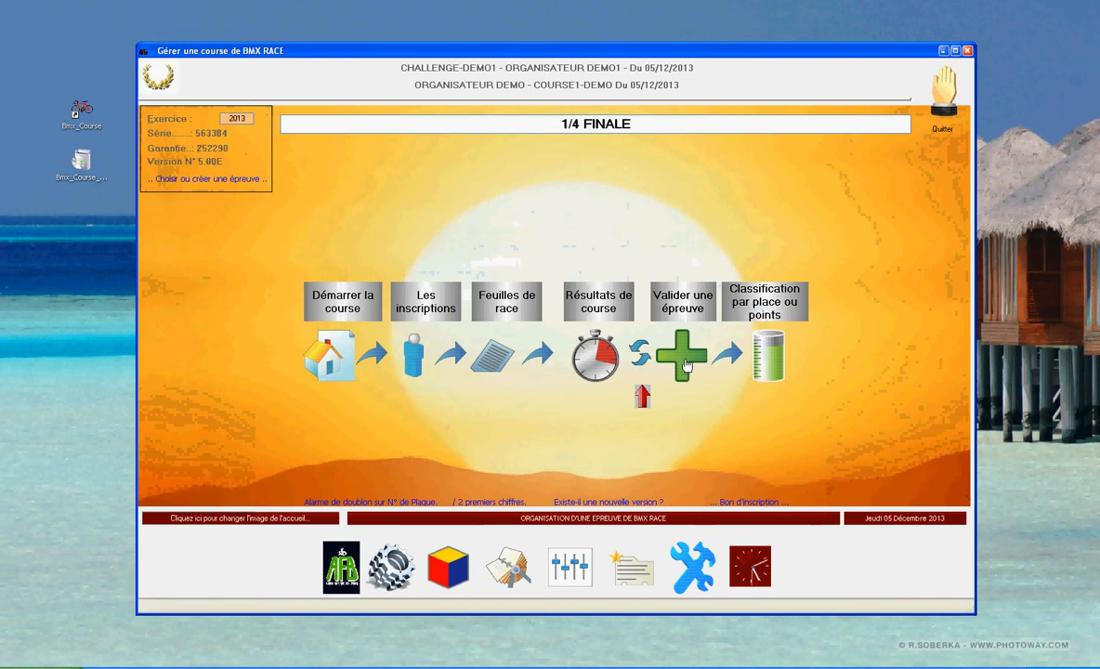
Validate the 1/4 finale and confirm the move to the 1/2 finale
left_click(685, 365)
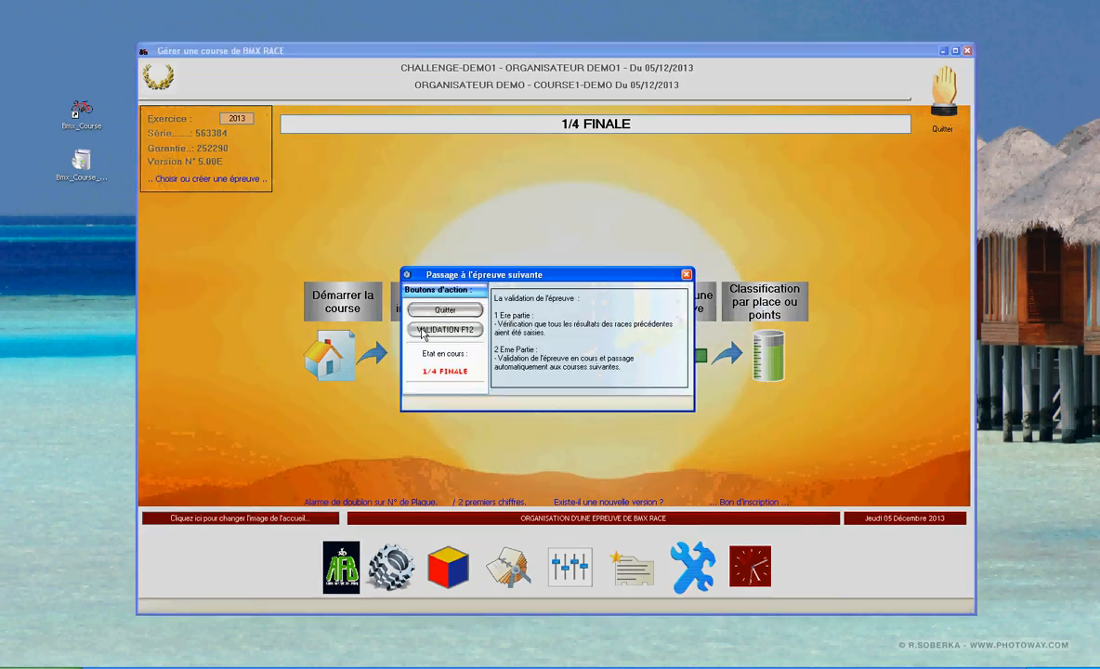
left_click(423, 331)
left_click(518, 363)
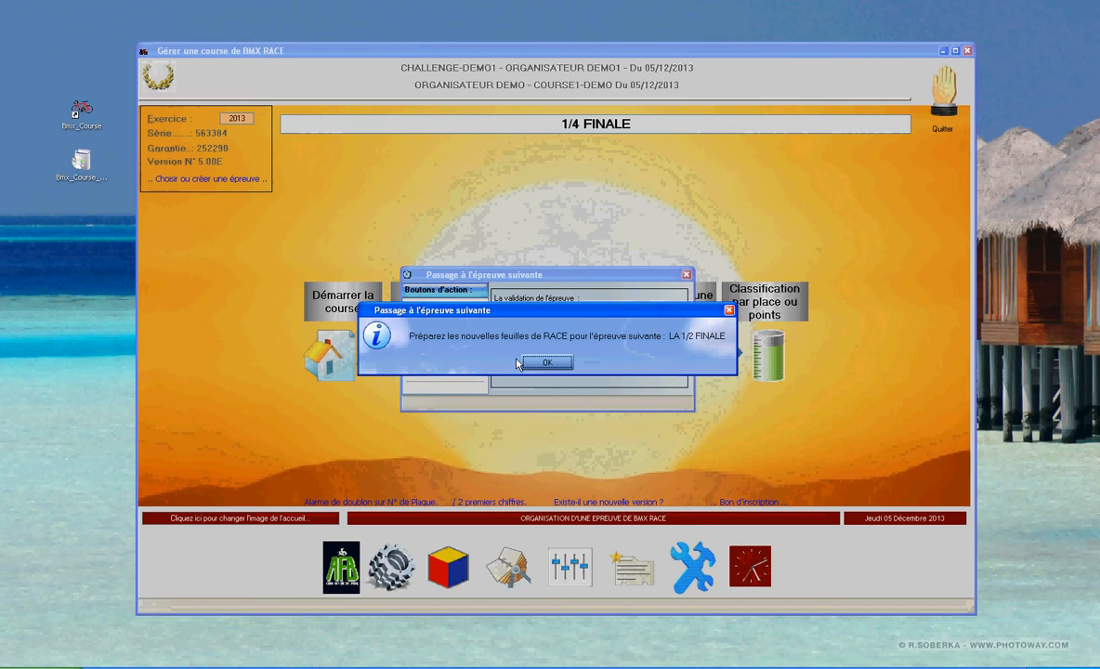
left_click(543, 362)
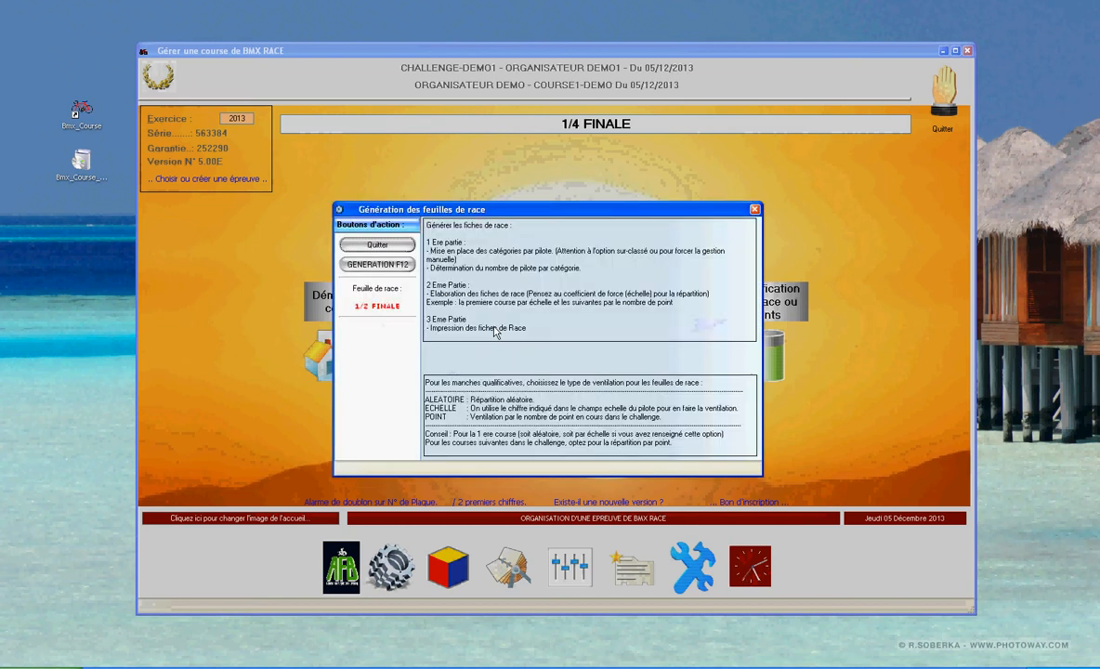
Generate the race sheets for the 1/2 finale, confirming the distribution of the riders
key("F12")
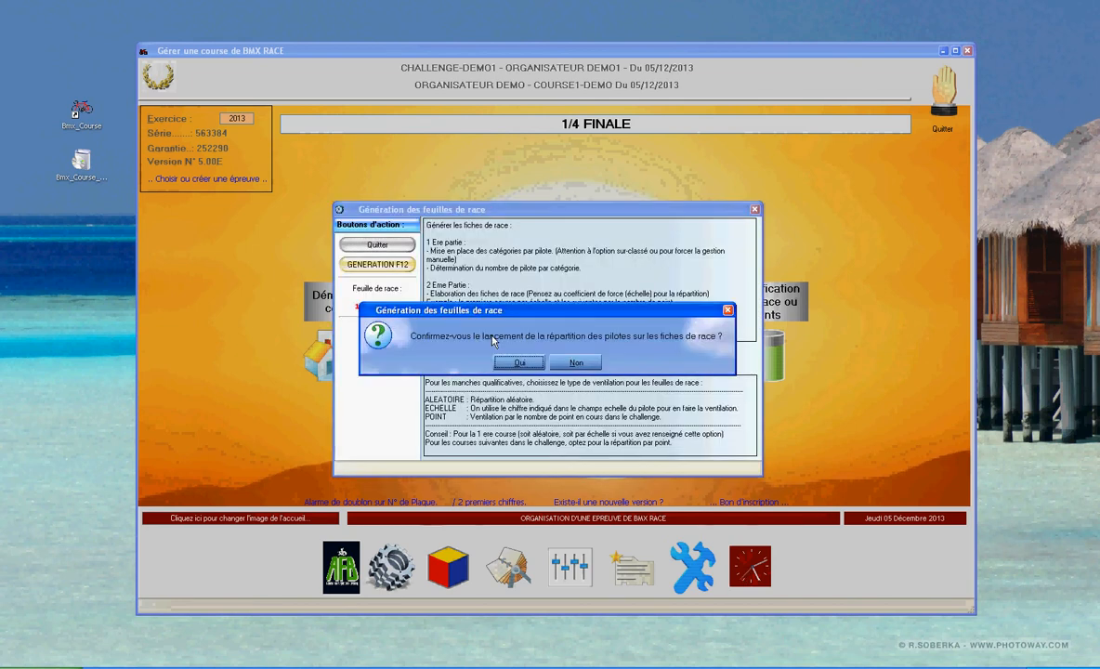
left_click(518, 362)
left_click(547, 363)
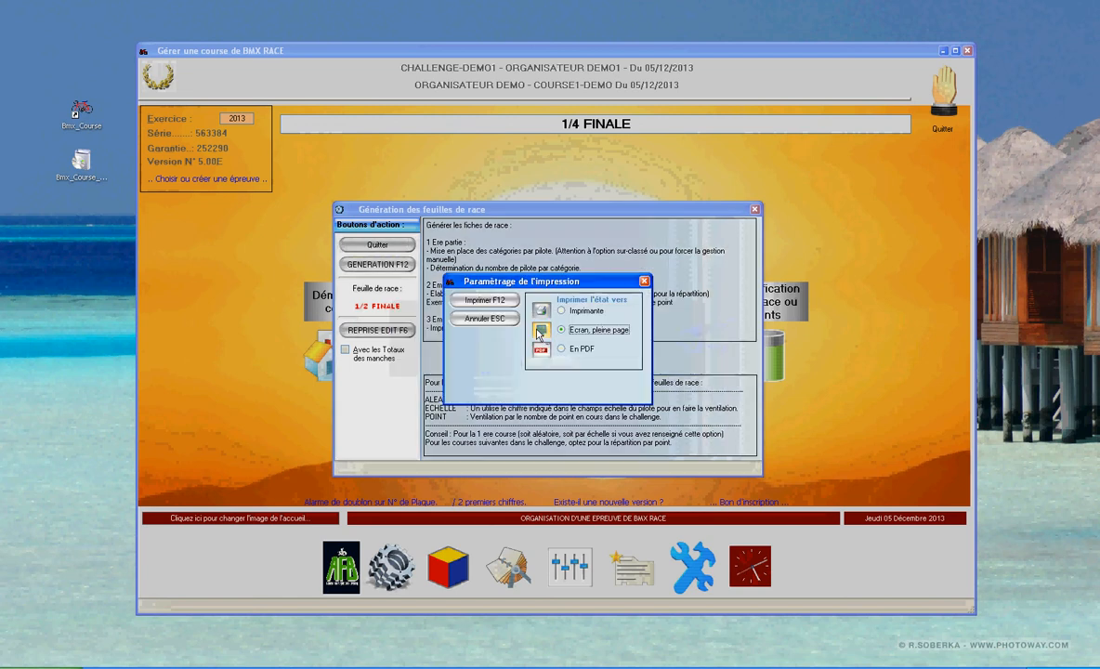
Preview the 1/2 finale race sheets on screen at full page, and close the preview
left_click(495, 307)
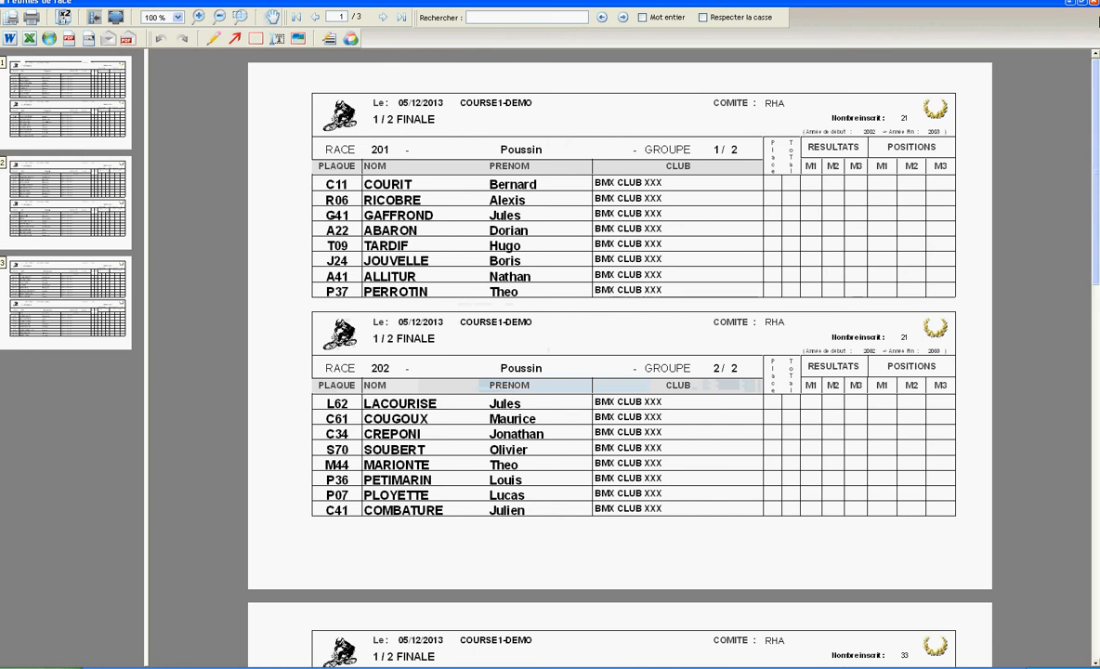
left_click(1093, 3)
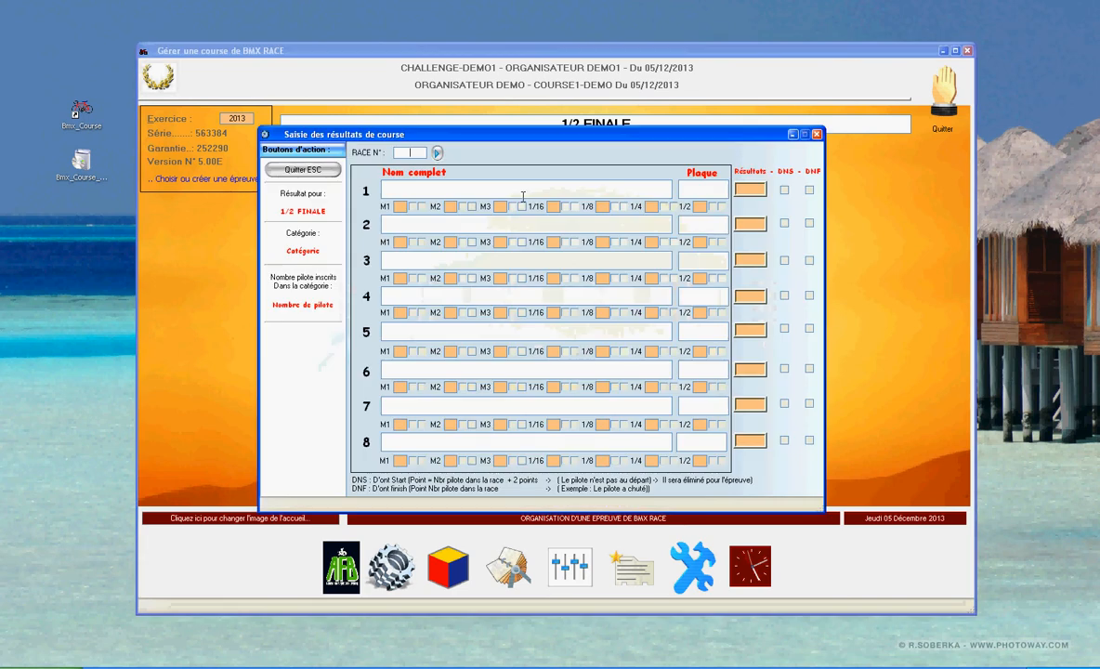
Record the race 201 finishing order as plates R06, C11, A22, J24, P37, A41 and T09, and validate it
left_click(606, 307)
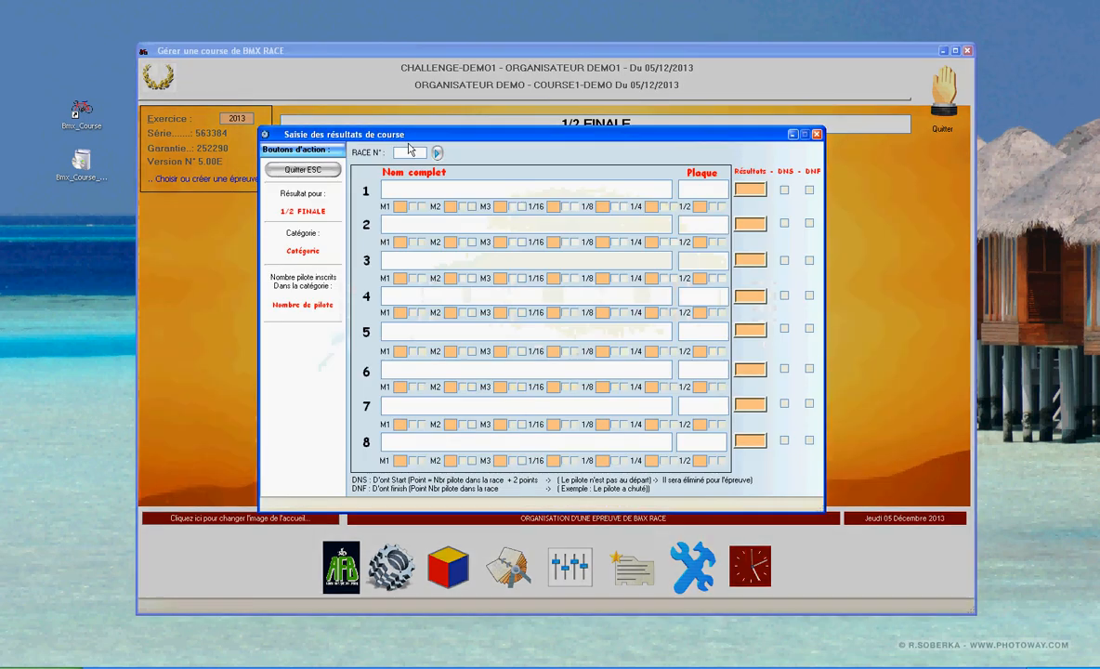
type("28")
key("Return")
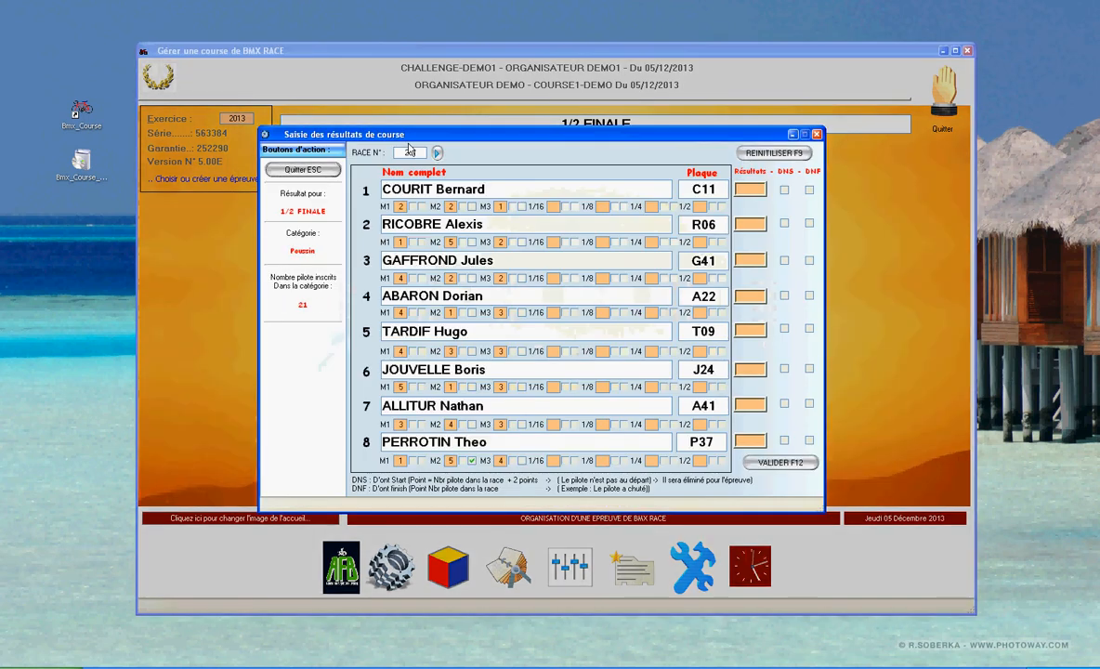
left_click(749, 225)
left_click(750, 190)
left_click(753, 299)
left_click(753, 371)
left_click(750, 441)
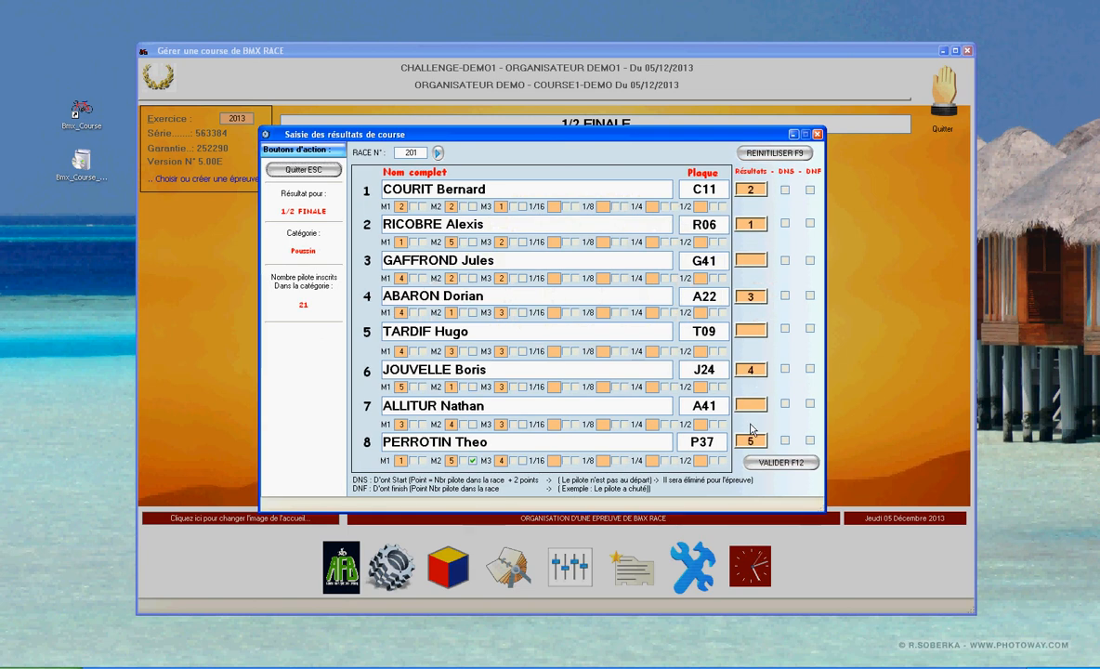
left_click(750, 405)
left_click(752, 331)
left_click(797, 458)
key("Return")
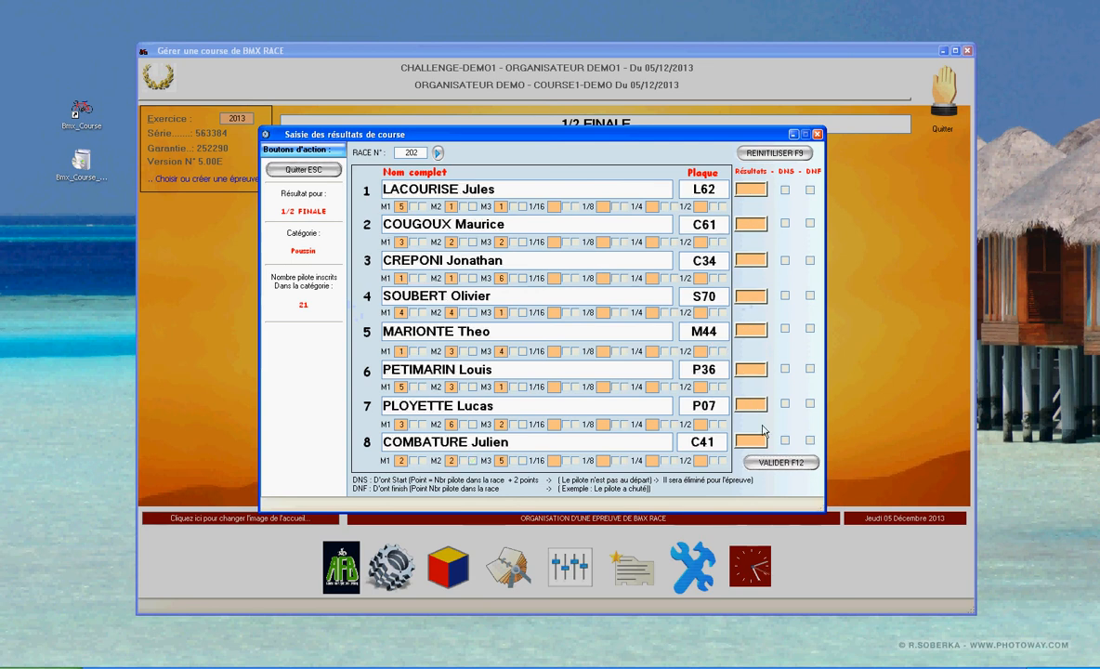
Record the race 202 finishing order as plates L62, S70, C34, C41, P07, P36 and C61, and validate it
left_click(749, 193)
left_click(751, 295)
left_click(750, 260)
left_click(751, 440)
left_click(753, 406)
left_click(751, 369)
left_click(754, 226)
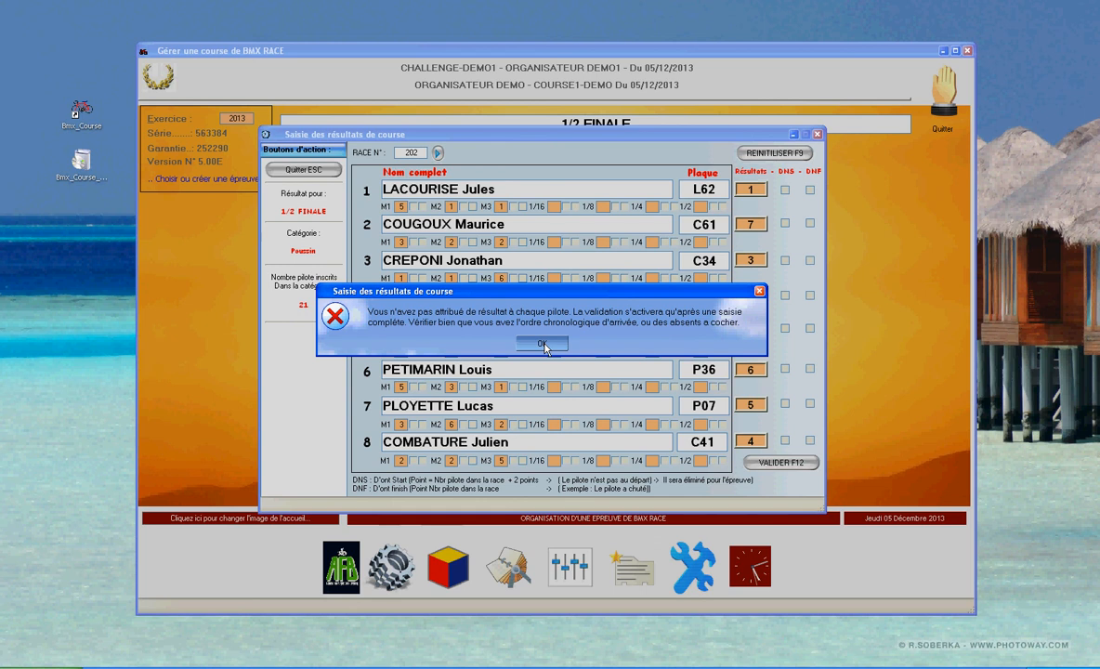
left_click(545, 347)
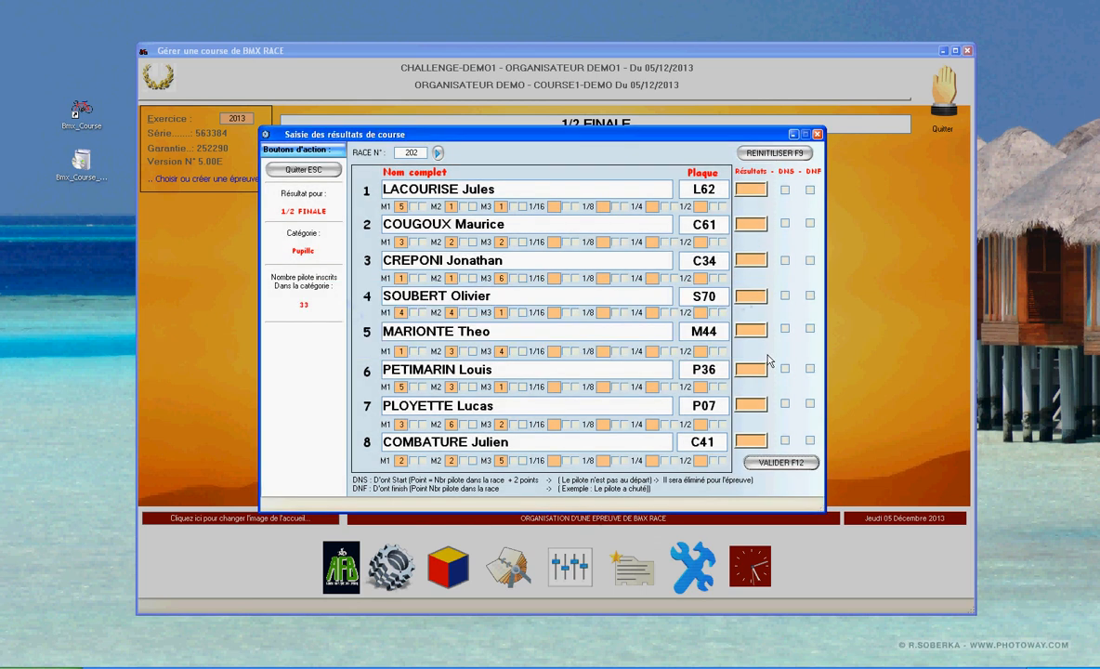
Record race 203 with H22, F37, G94 and G19 in finishing order, mark C61, M44 and B41 as DNF, and validate it
left_click(753, 190)
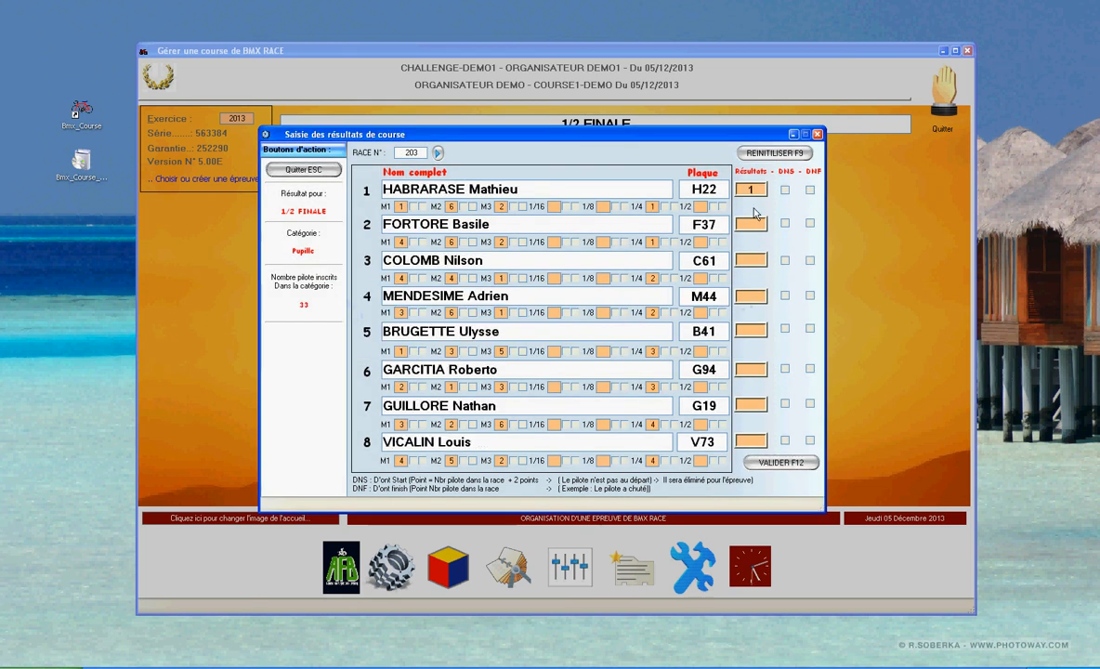
left_click(753, 224)
left_click(811, 260)
left_click(810, 296)
left_click(810, 328)
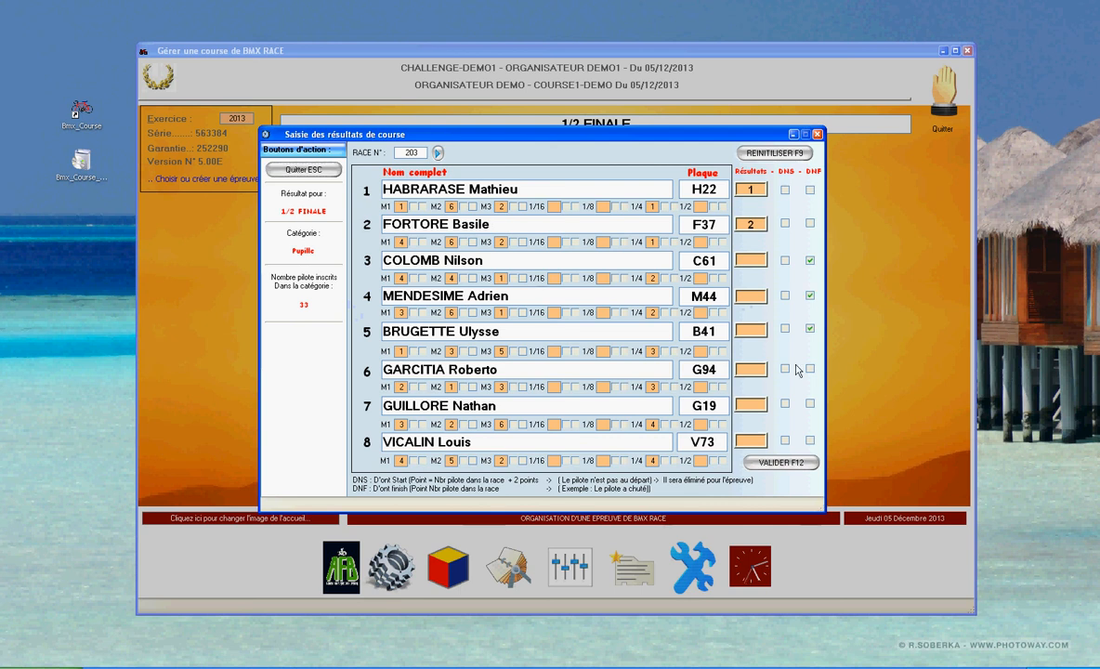
left_click(752, 369)
left_click(755, 406)
left_click(785, 462)
Record the race 204 finishing order as plates B49, B66, D74, A58, C15, P37 and B32, and validate it
left_click(752, 370)
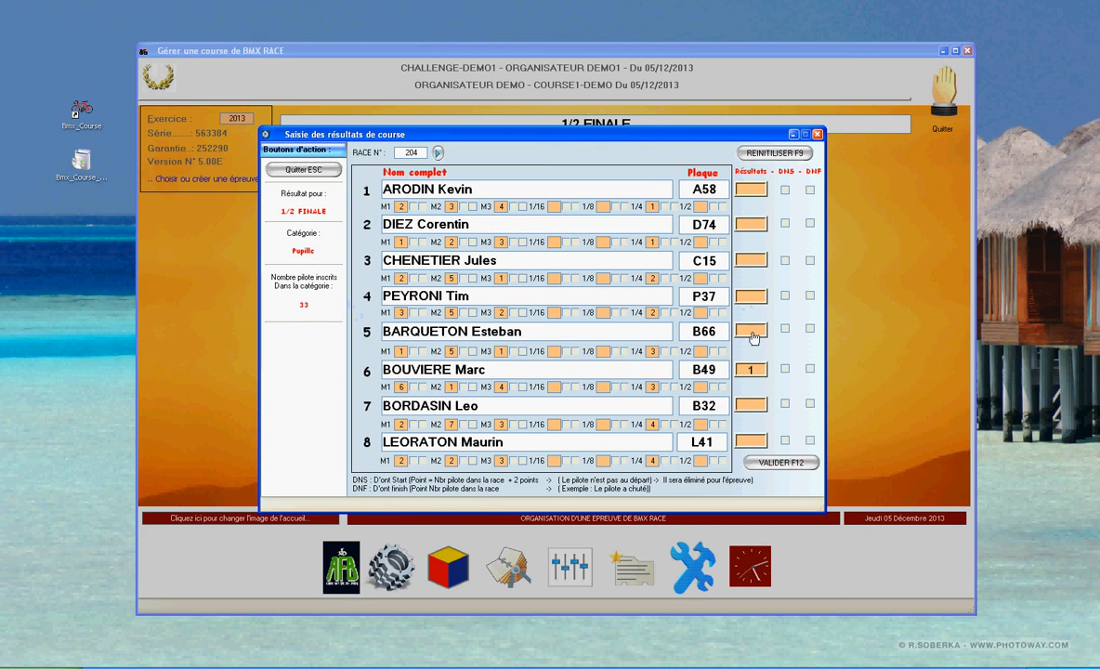
left_click(752, 332)
left_click(752, 224)
left_click(754, 189)
left_click(754, 262)
left_click(752, 296)
left_click(752, 406)
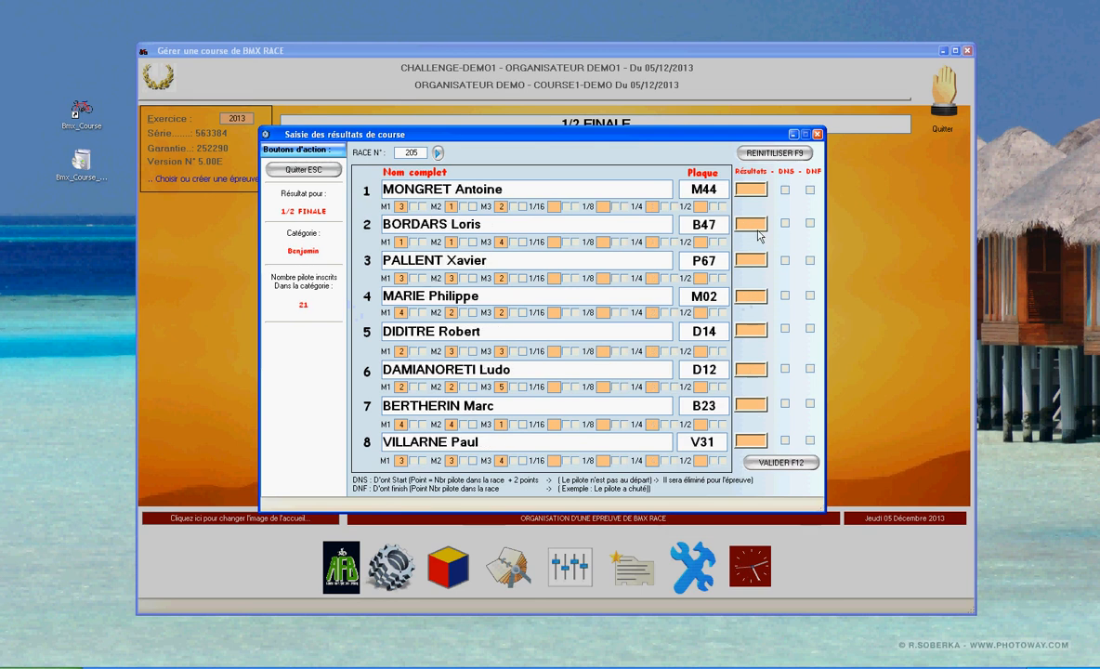
Record the race 205 finishing order as plates M44, B47, P67, M02, D14, D12, B23 and V31, and validate it
left_click(751, 190)
left_click(752, 225)
left_click(752, 261)
left_click(753, 298)
left_click(753, 331)
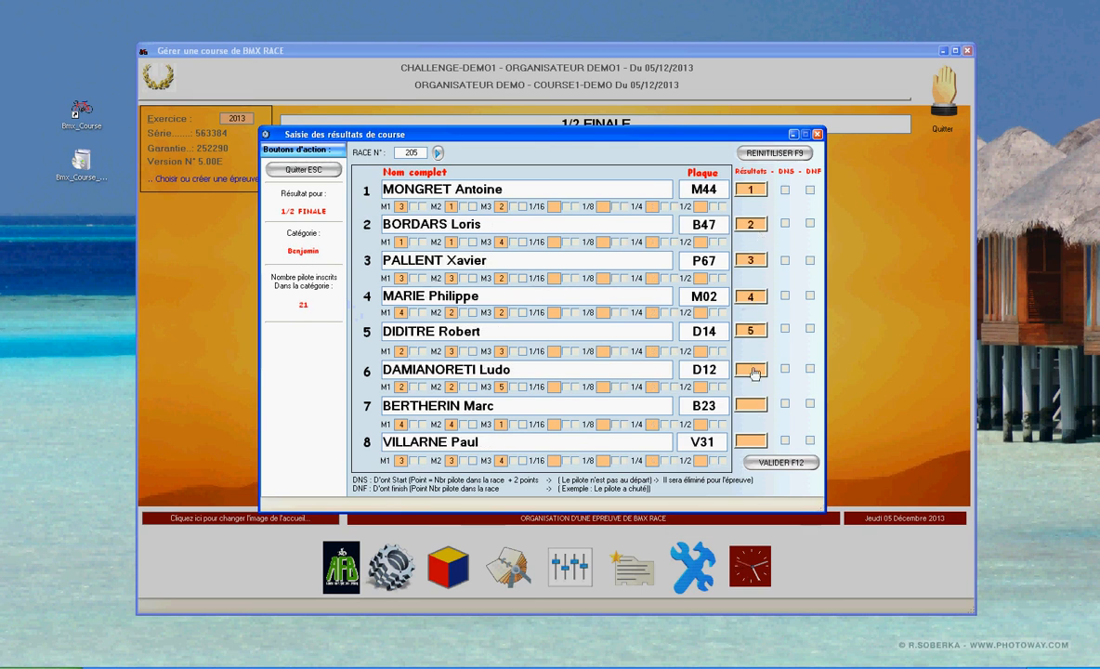
left_click(753, 370)
left_click(752, 406)
left_click(753, 442)
left_click(780, 462)
Record the race 206 finishing order as plates L71, G55, S50, F19, B32 and R12, and leave results entry
left_click(752, 190)
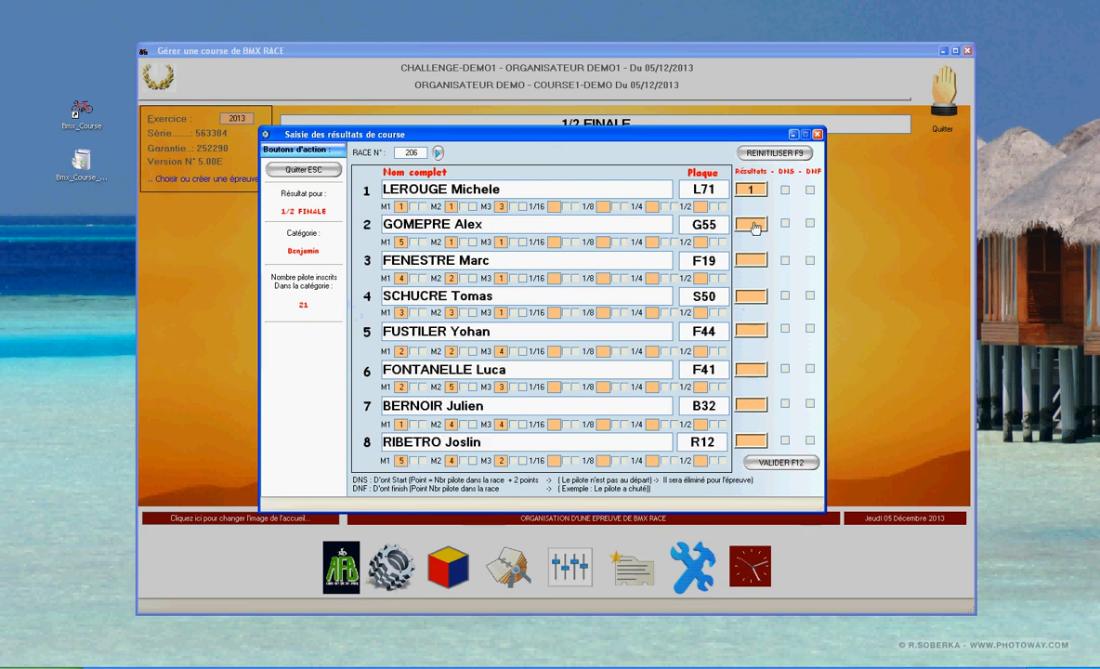
left_click(753, 224)
left_click(752, 296)
left_click(753, 261)
left_click(752, 405)
left_click(753, 441)
key("F12")
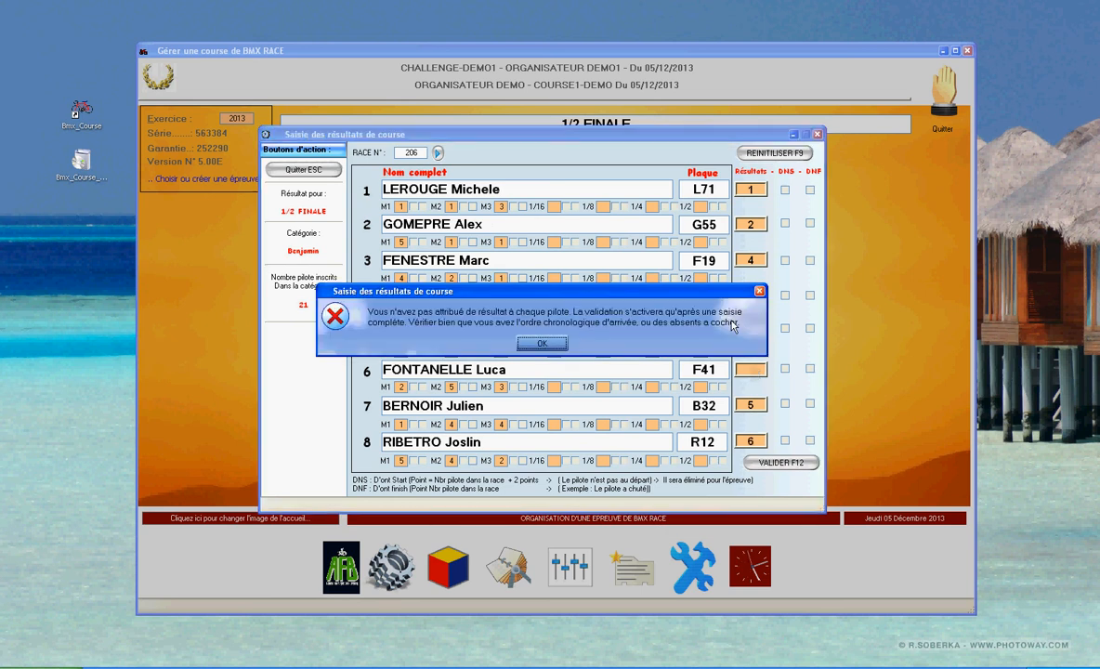
key("Return")
key("F9")
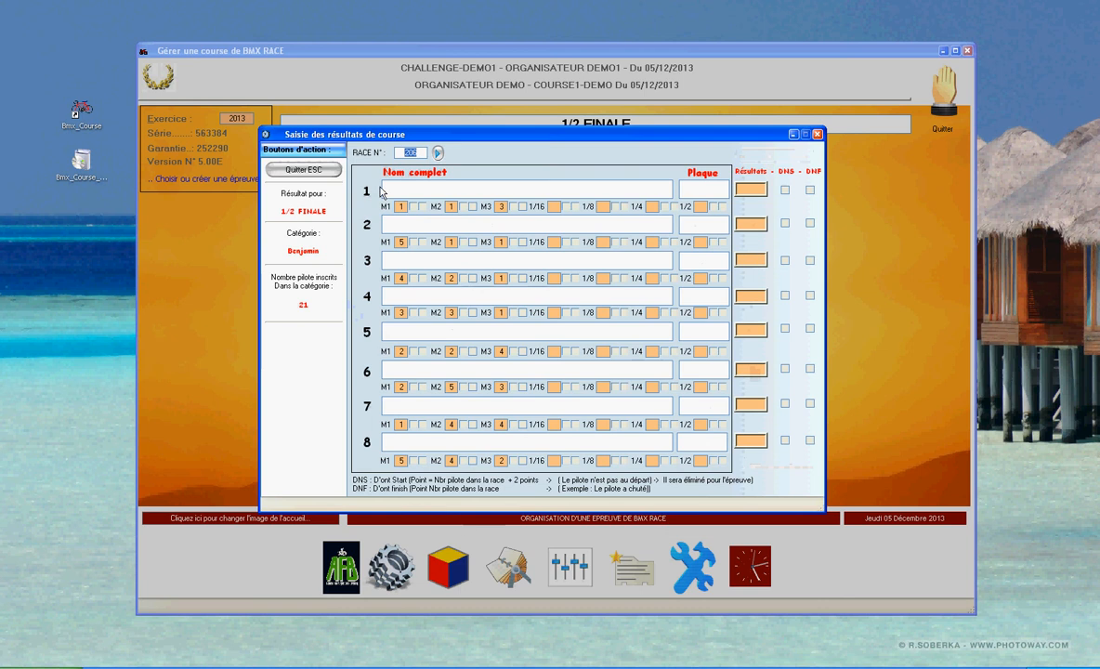
key("Escape")
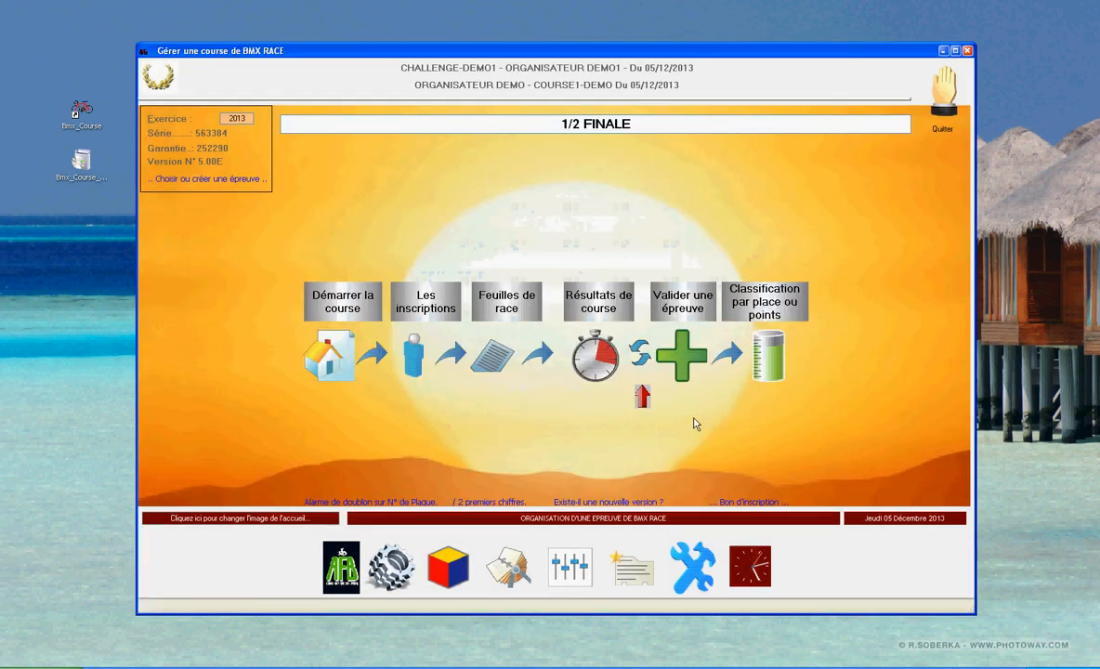
Validate the 1/2 finale and confirm the move to the finale
left_click(683, 365)
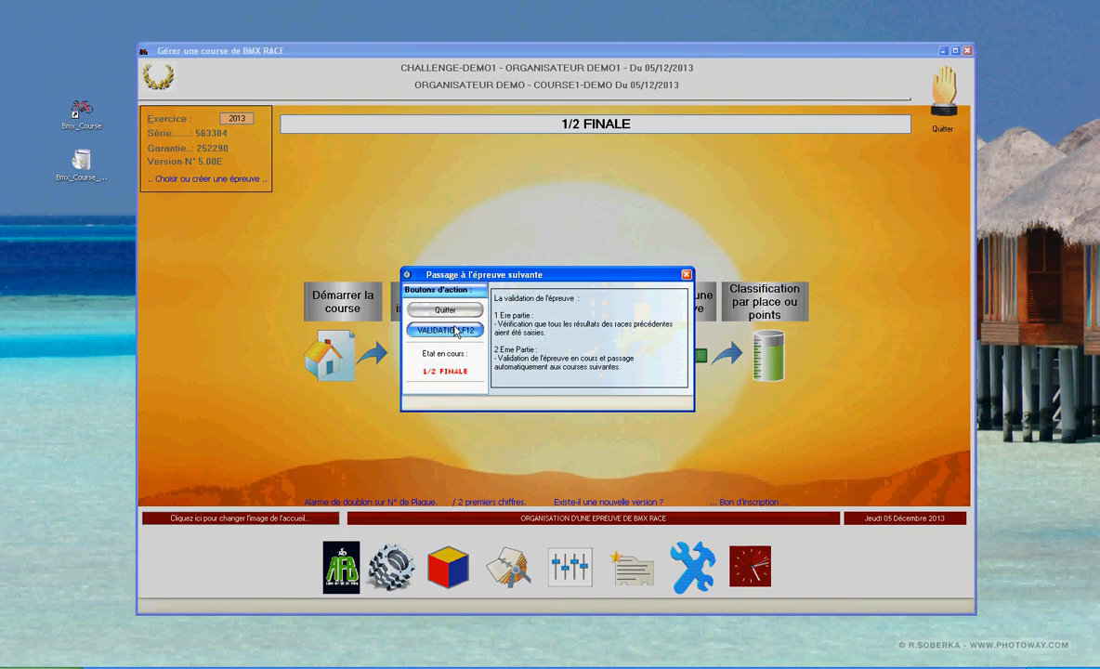
left_click(455, 332)
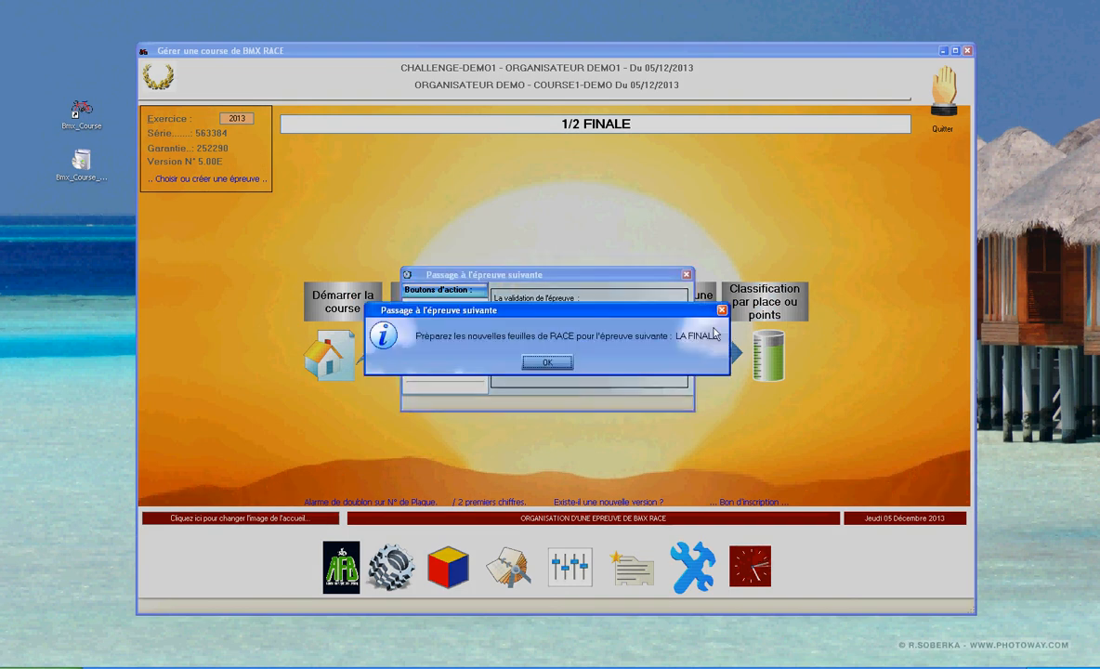
left_click(561, 363)
Generate the race sheets for the finale, confirming the distribution of the riders
left_click(377, 264)
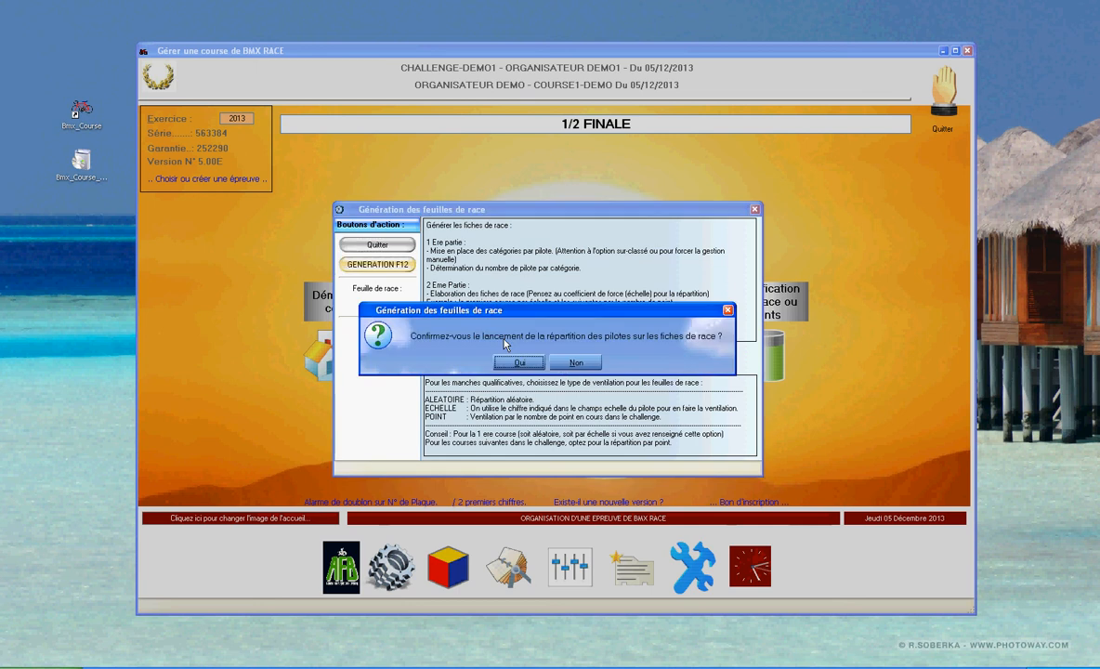
left_click(518, 363)
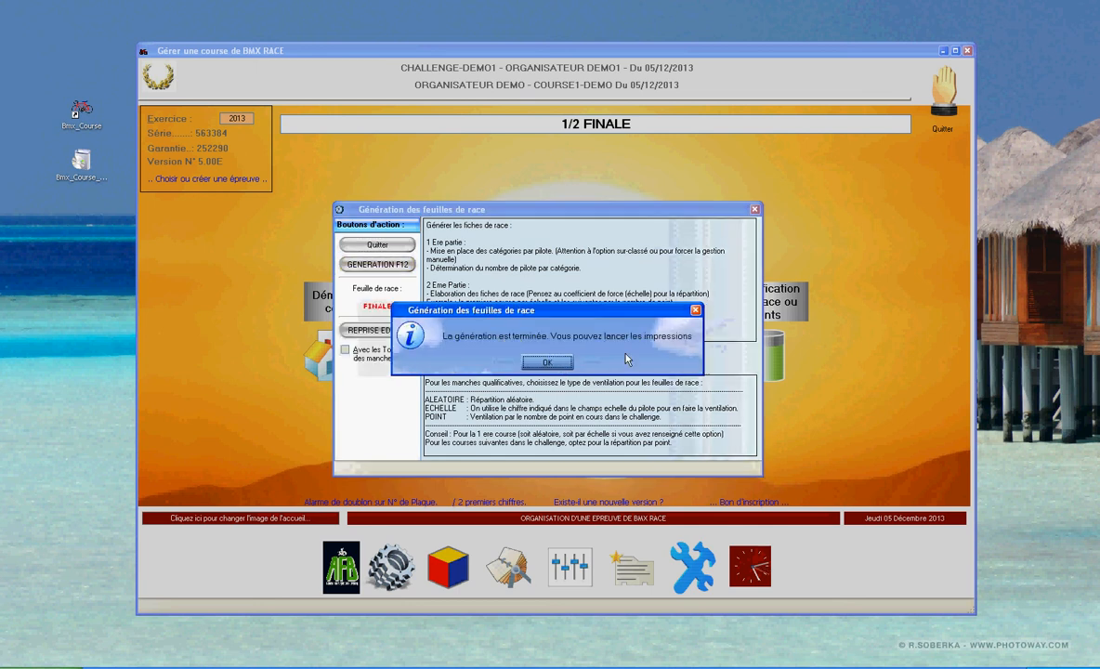
left_click(547, 363)
Preview the finale race sheets on screen, look through races 101 to 103, and close the preview and print settings
left_click(495, 308)
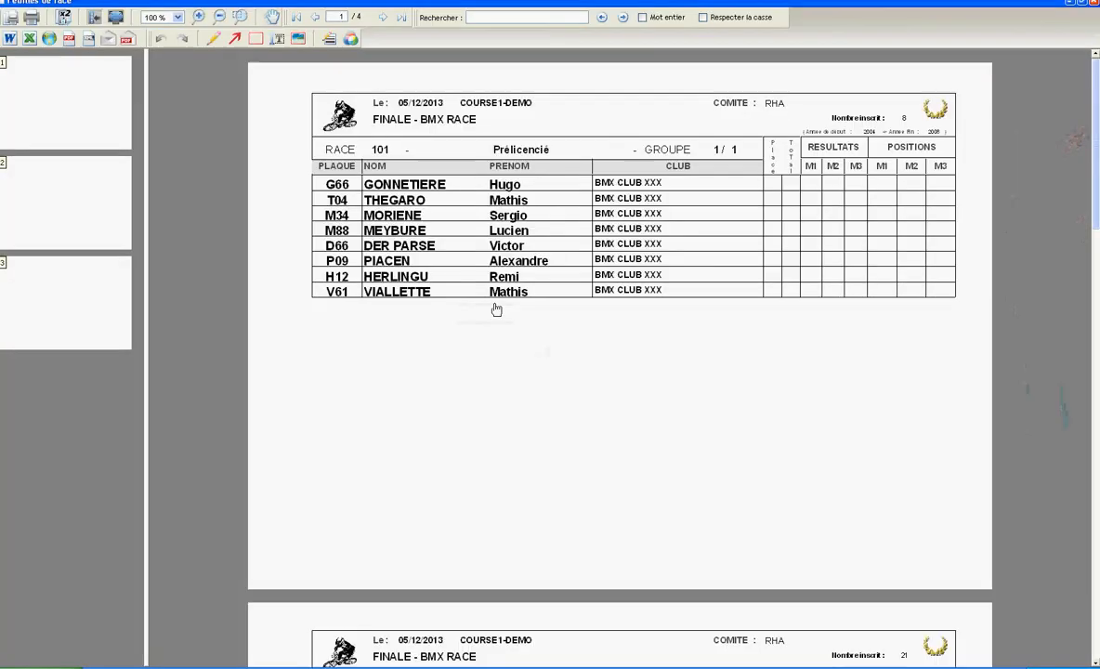
scroll(497, 309, "down", 3)
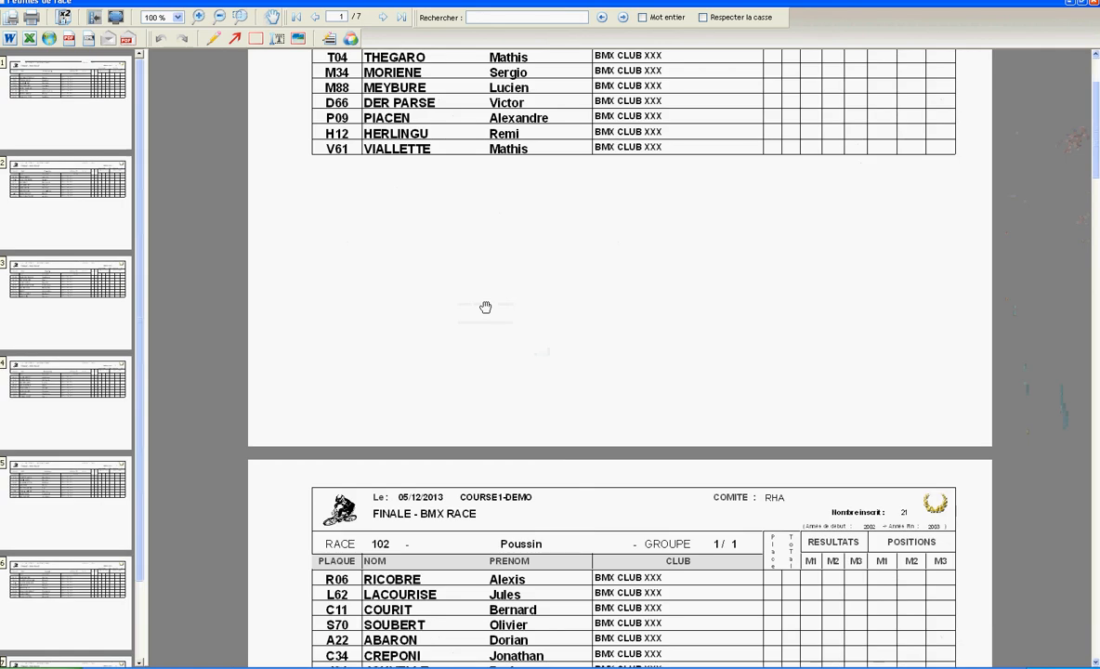
scroll(485, 307, "down", 10)
scroll(482, 303, "down", 6)
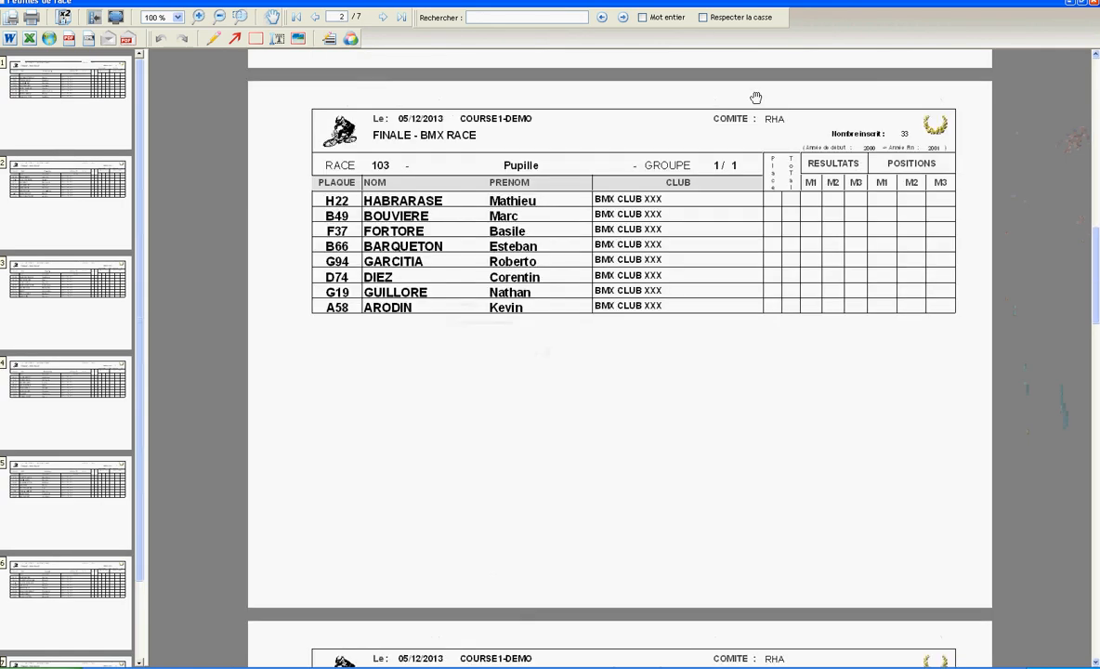
key("Escape")
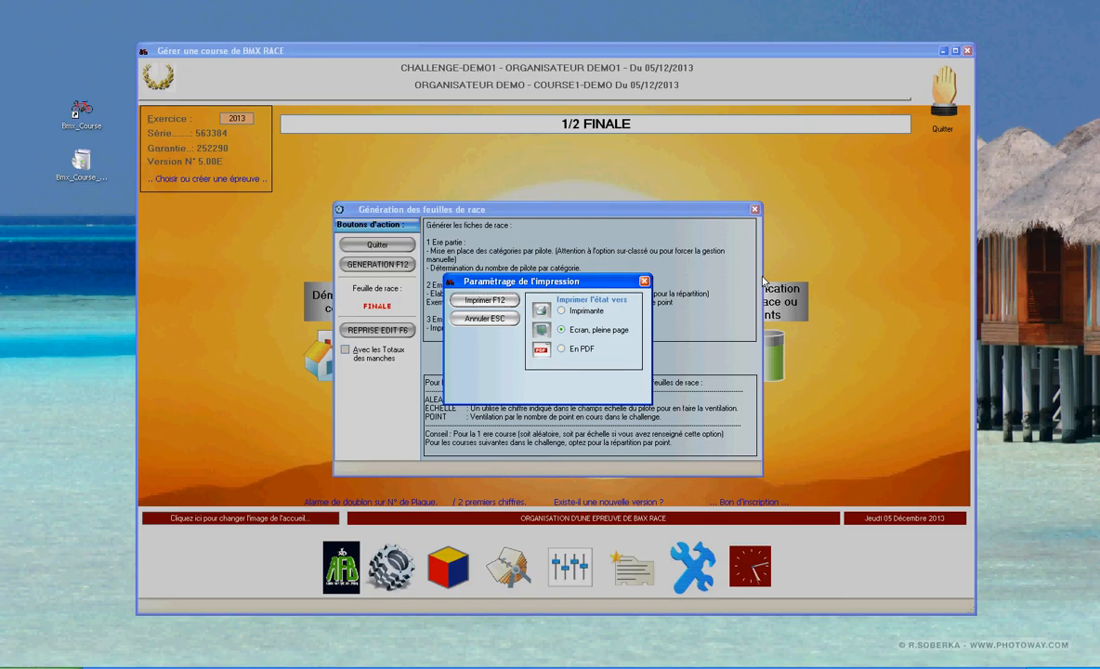
left_click(496, 322)
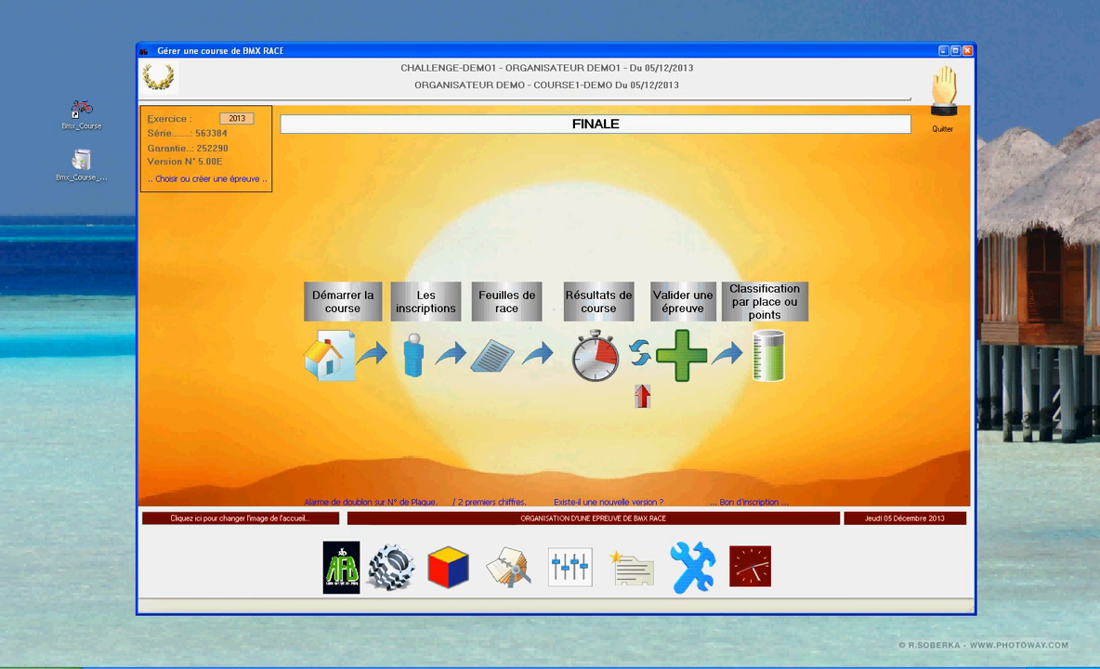
right_click(1060, 660)
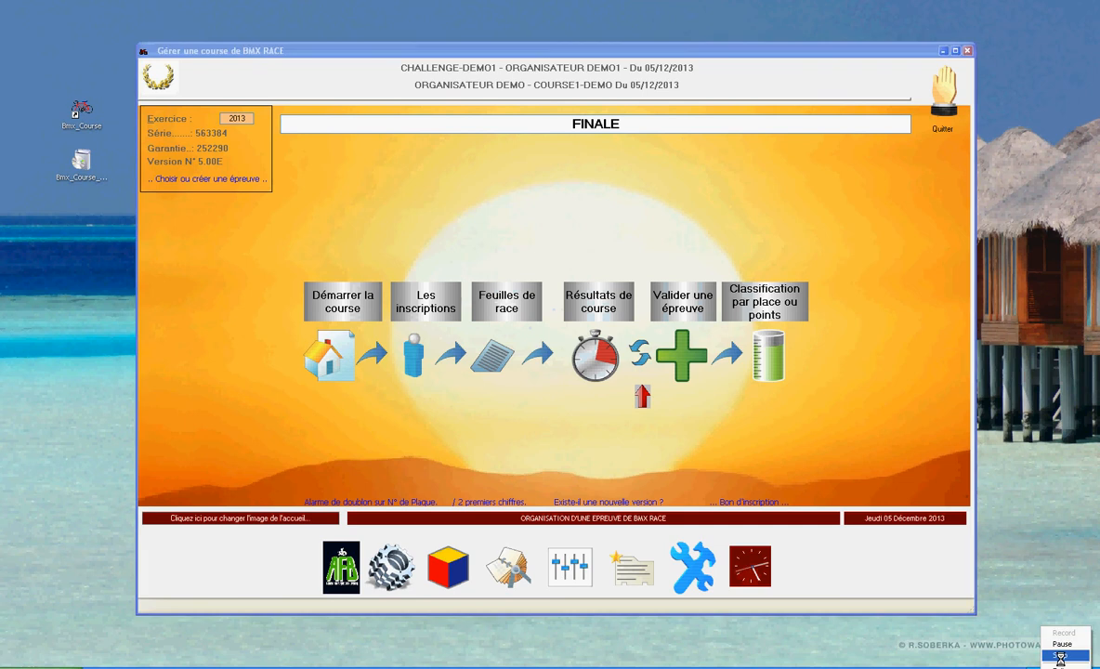